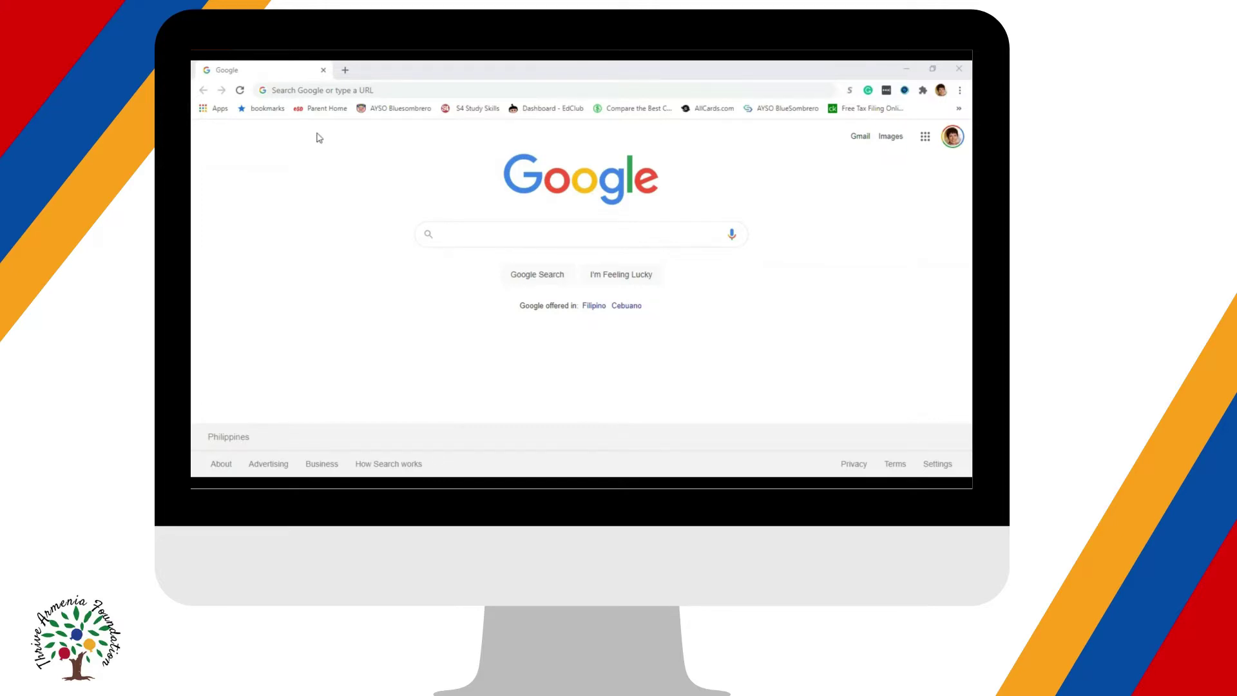
Step: Search Google for 'toggl' and open the toggl.com home page from the results
left_click(466, 230)
type("toggl")
key("Return")
scroll(437, 247, "down", 1)
scroll(437, 247, "down", 3)
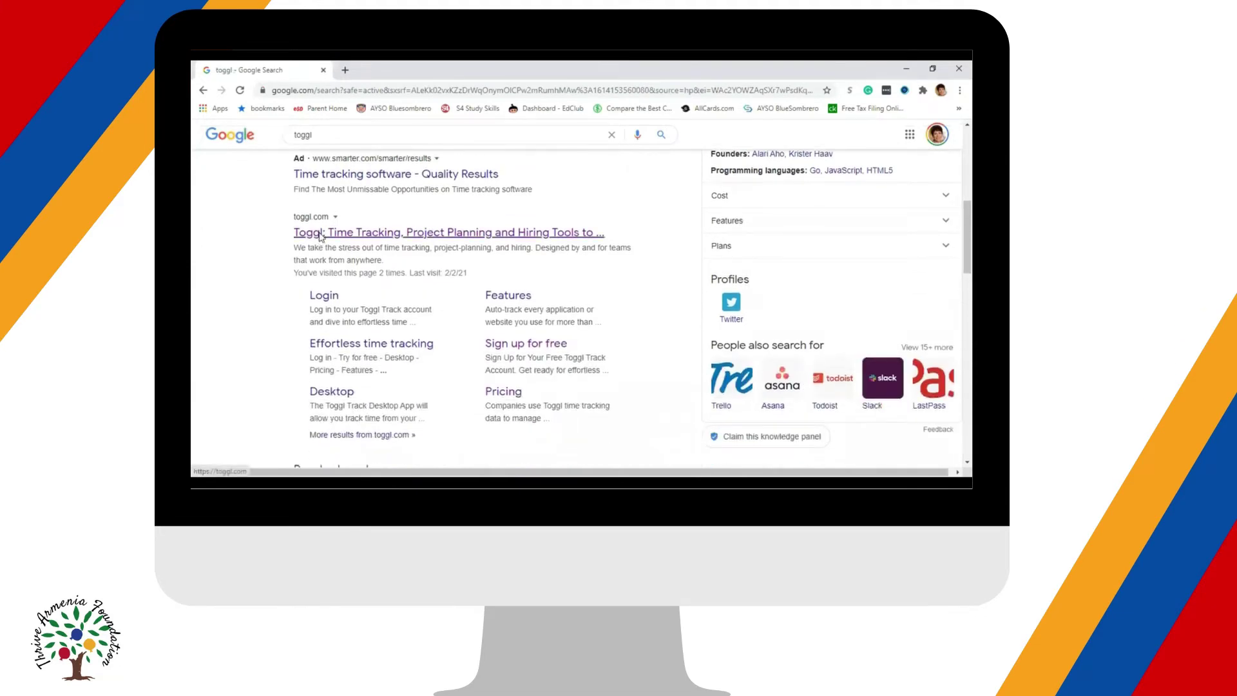
left_click(319, 234)
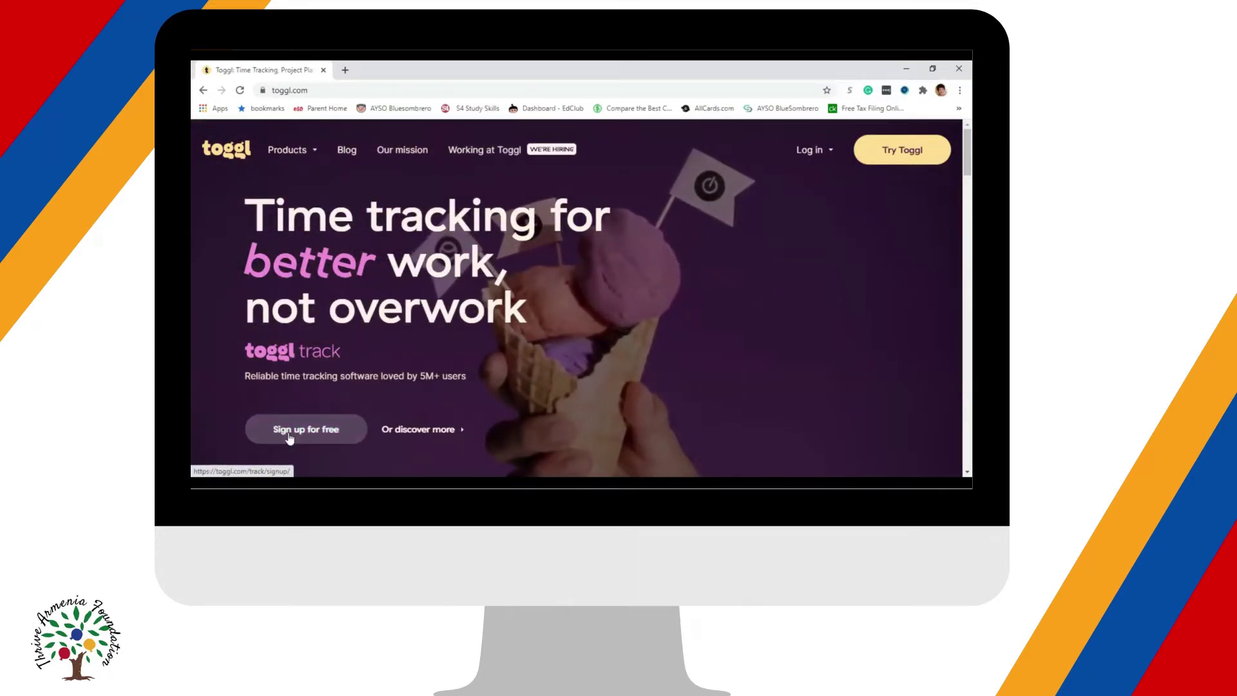
Step: Go to the free Toggl Track sign-up page and scroll through it
left_click(342, 437)
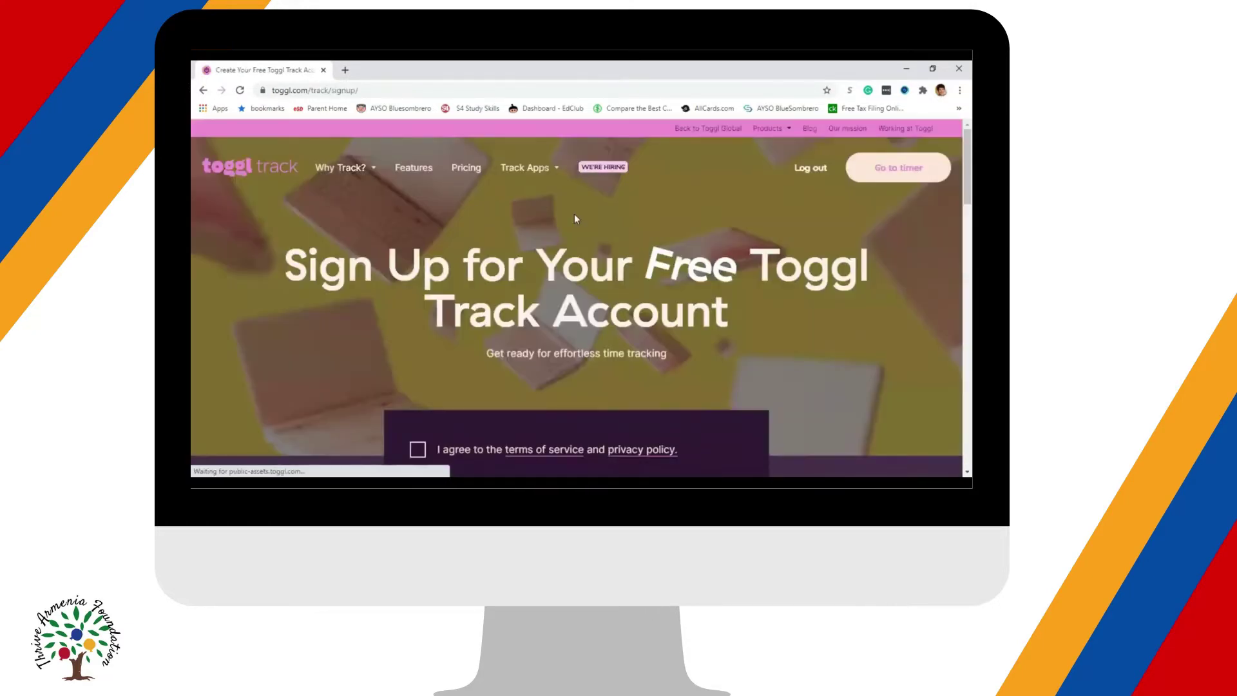
scroll(562, 209, "down", 5)
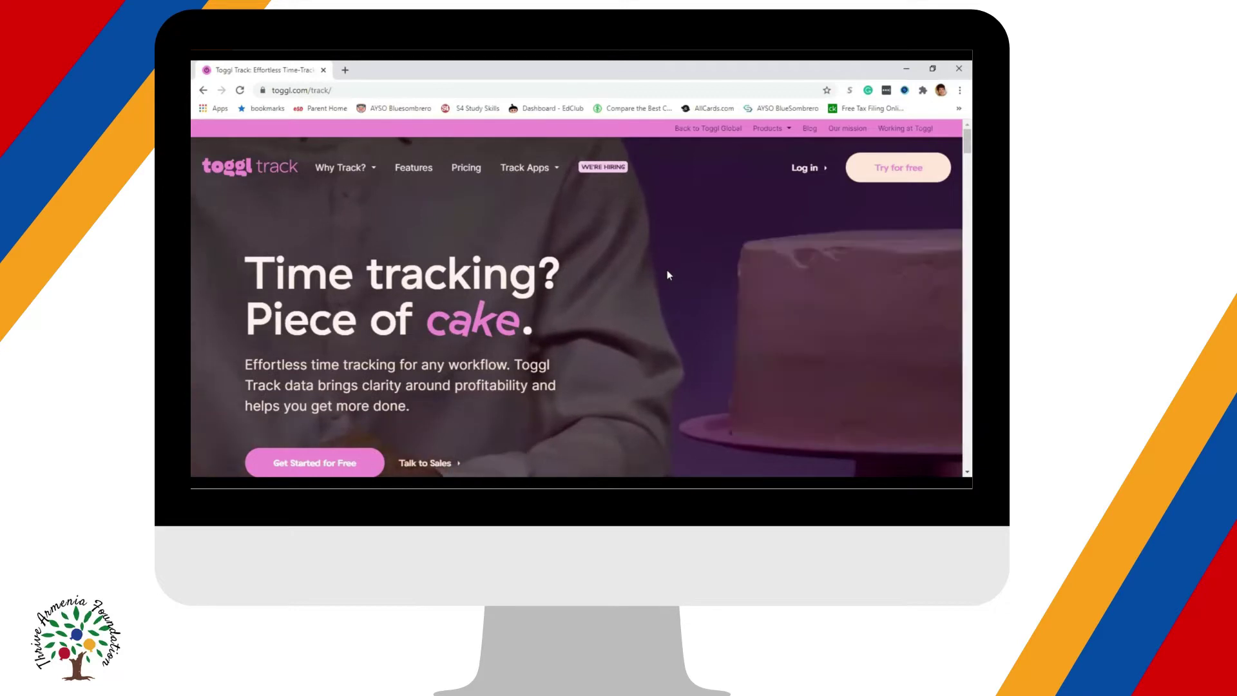
Step: Log in to Toggl Track after correcting the autofilled email, then clear the old time entries
left_click(819, 175)
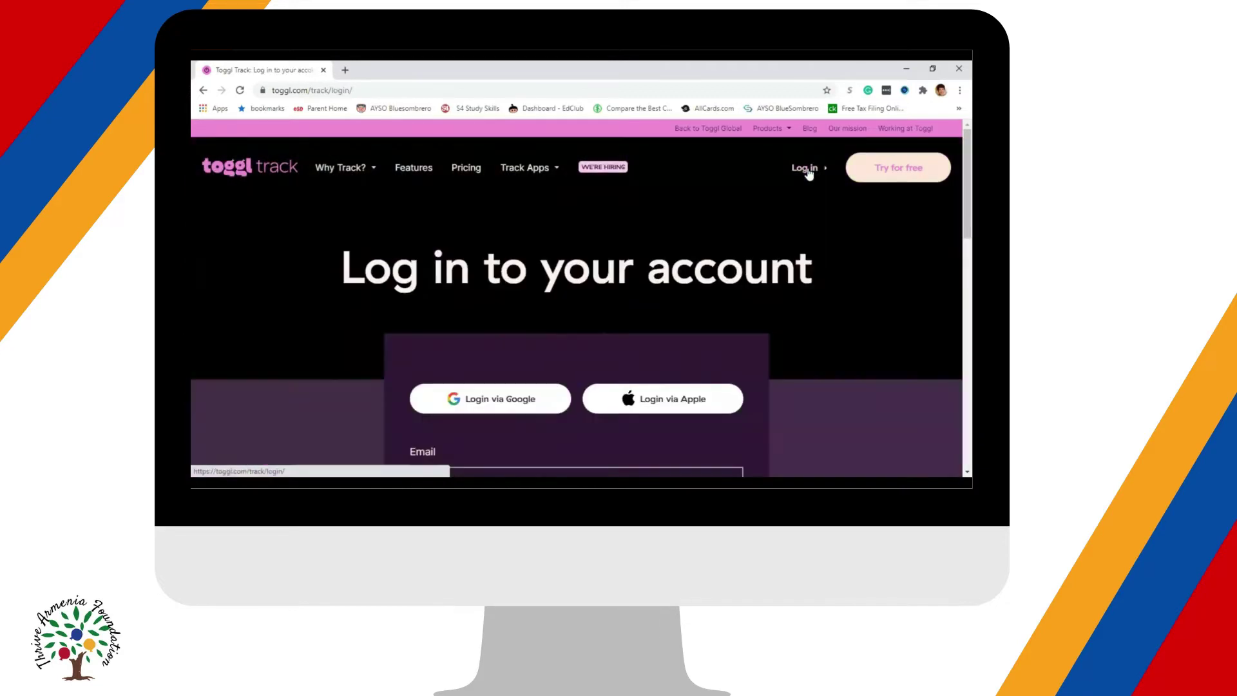
scroll(553, 395, "down", 3)
left_click(477, 241)
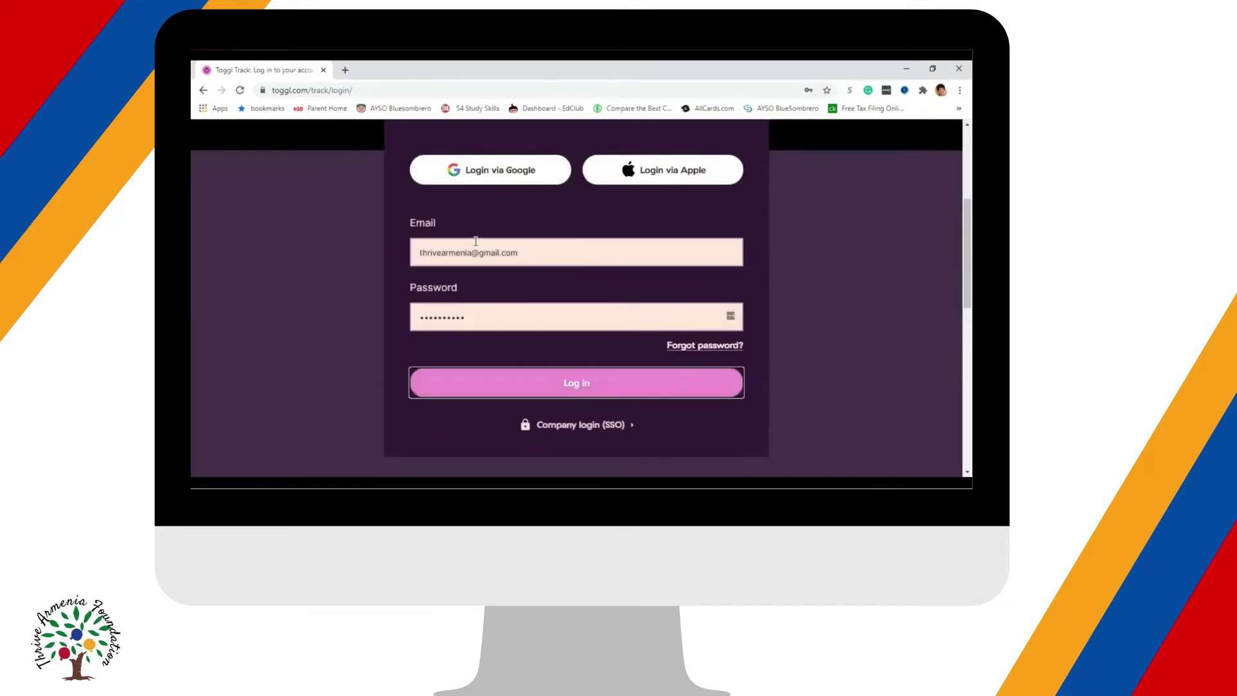
left_click(473, 252)
type("foundation")
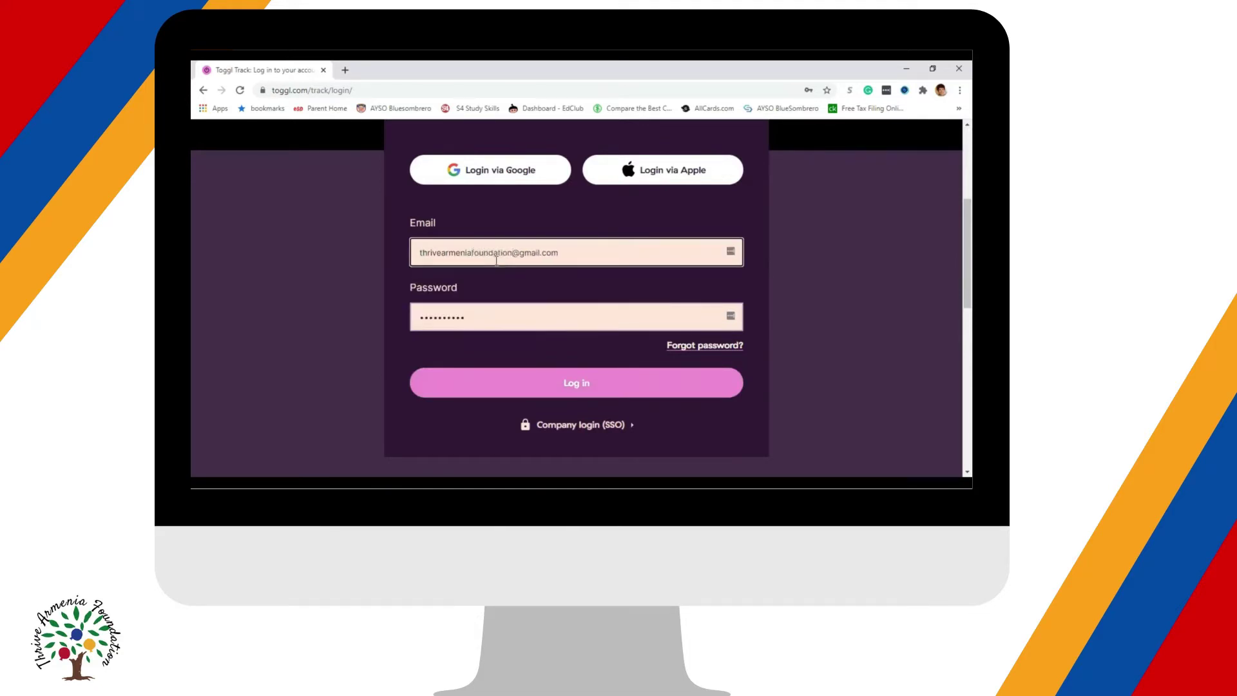
left_click(629, 390)
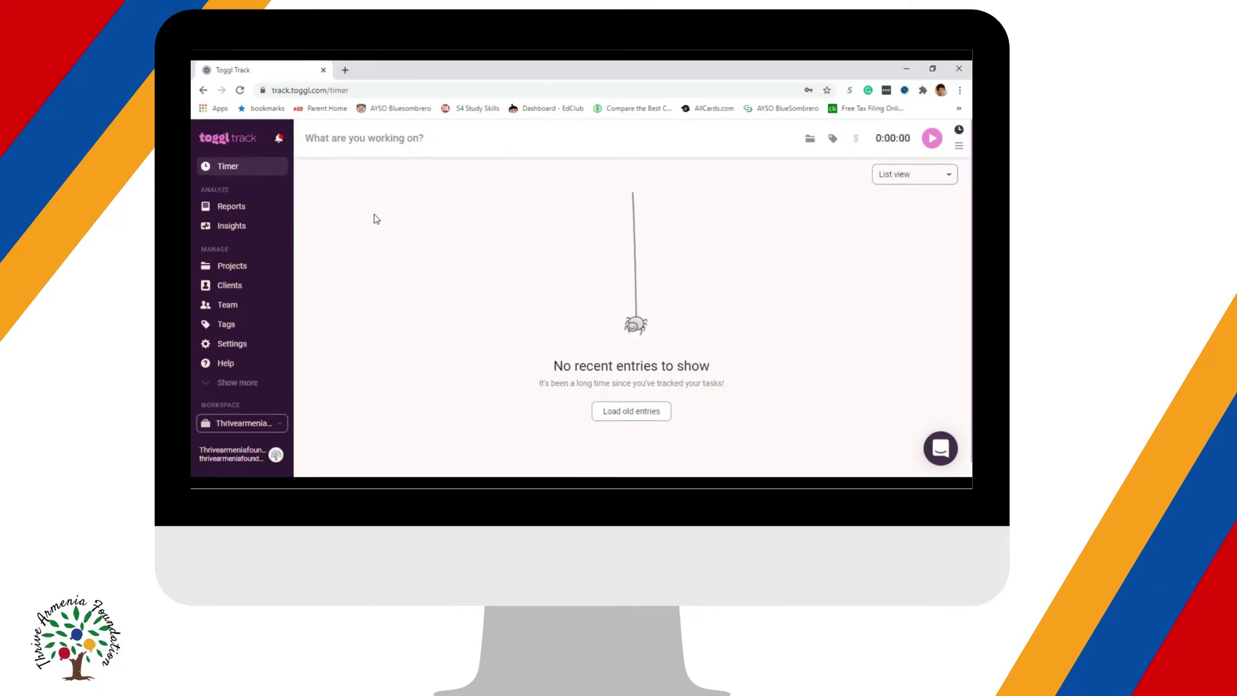
left_click(236, 170)
Step: Enter 'Test: Toggl Basics' as the time entry description
left_click(437, 140)
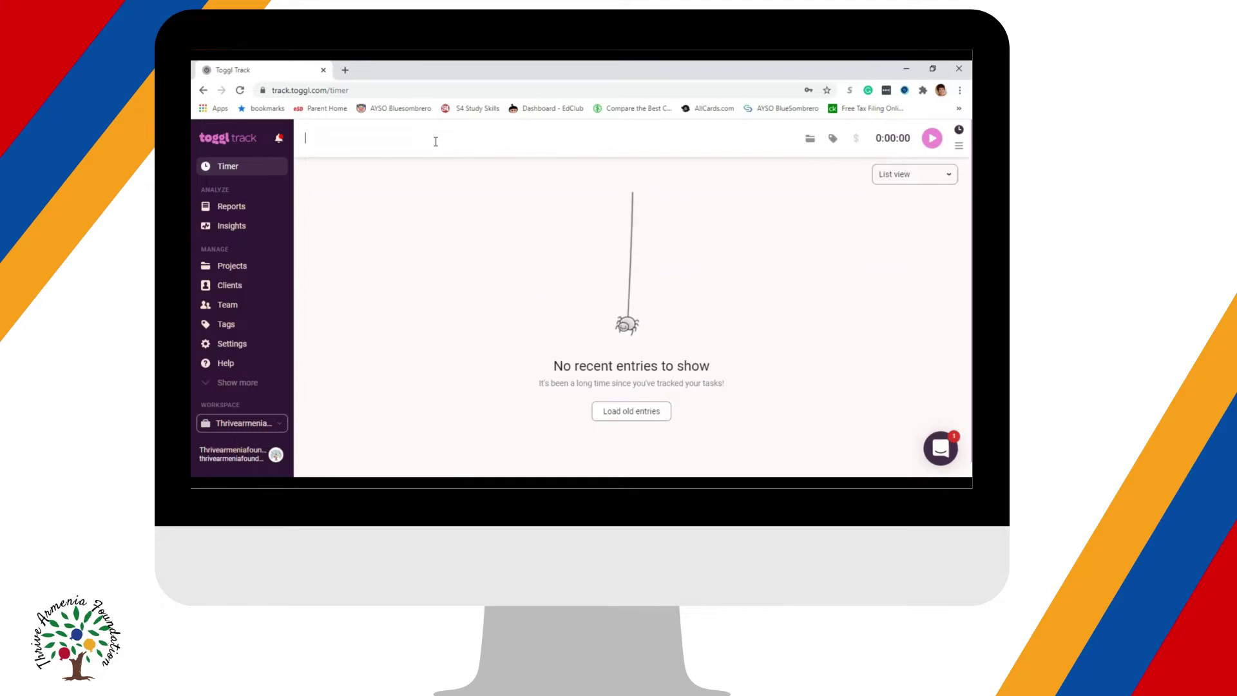
type("T")
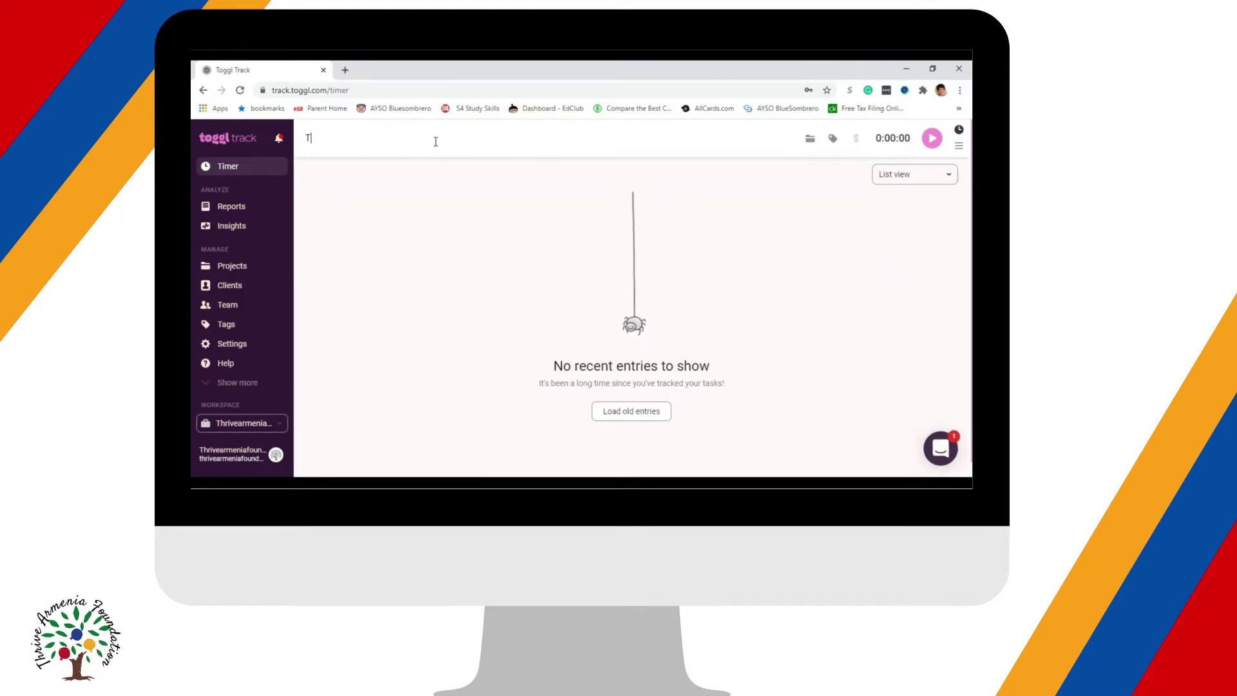
type("est: Toggle")
key("BackSpace")
type("Basics")
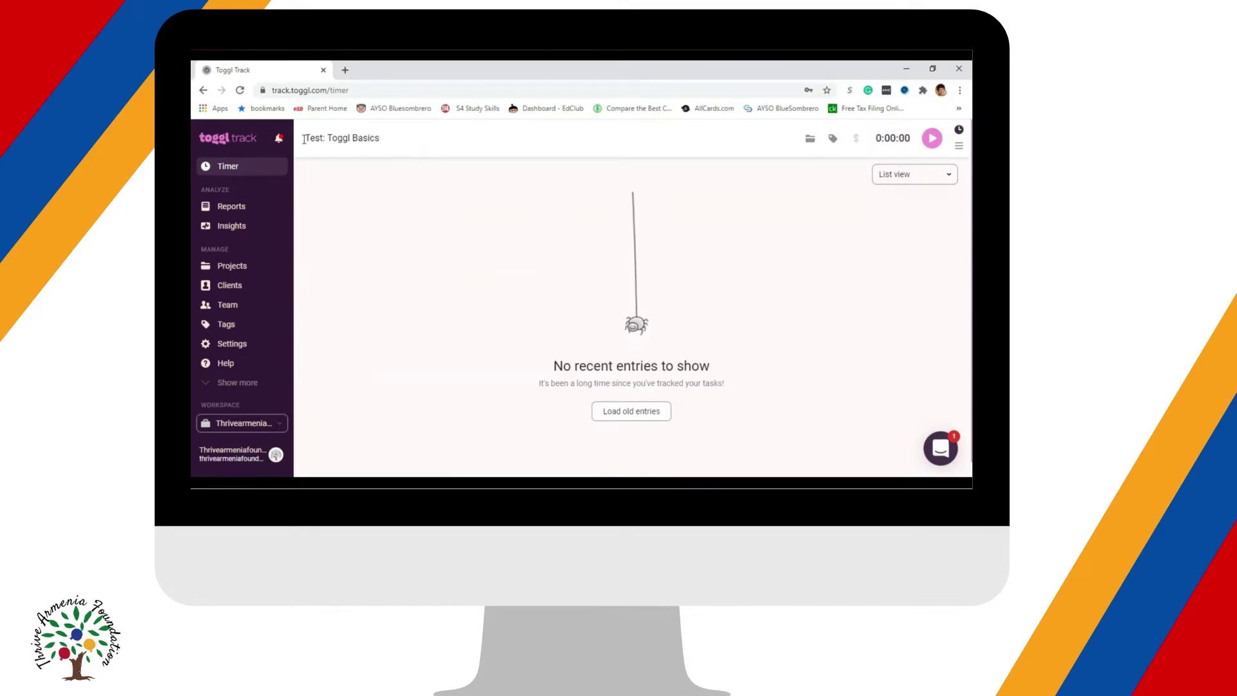
Step: Time the Test: Toggl Basics entry for 25 seconds, from 4:16 to 4:17 PM
left_click(932, 139)
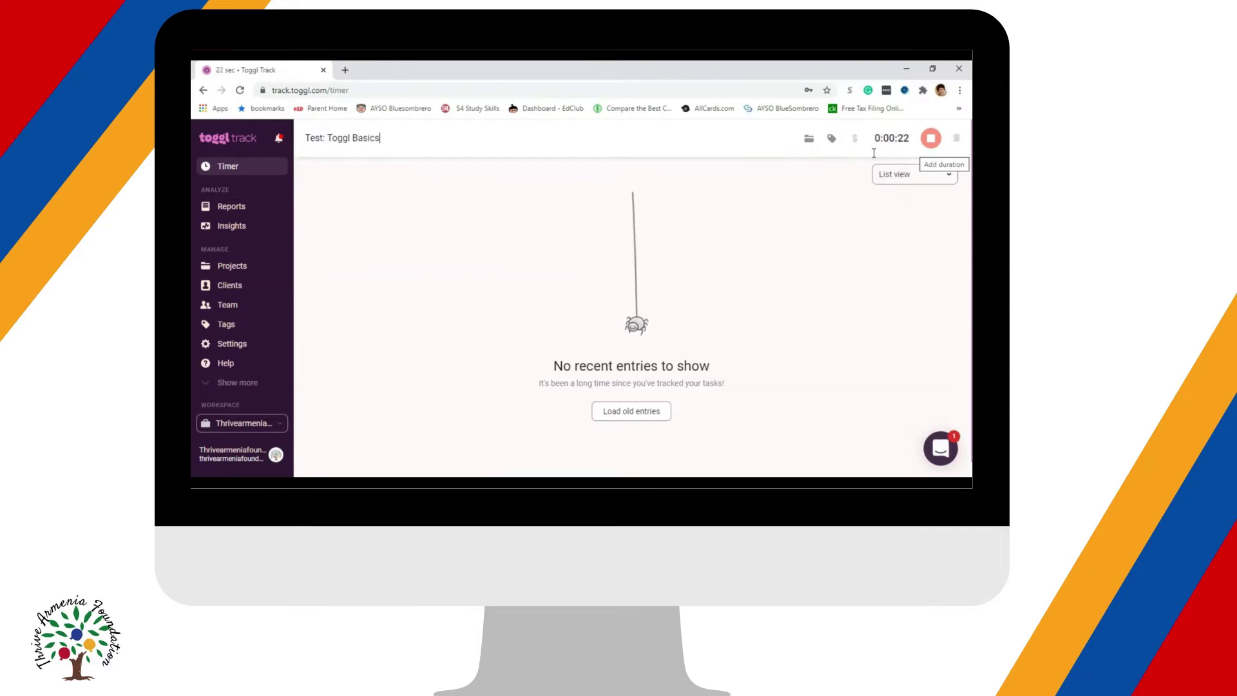
left_click(930, 139)
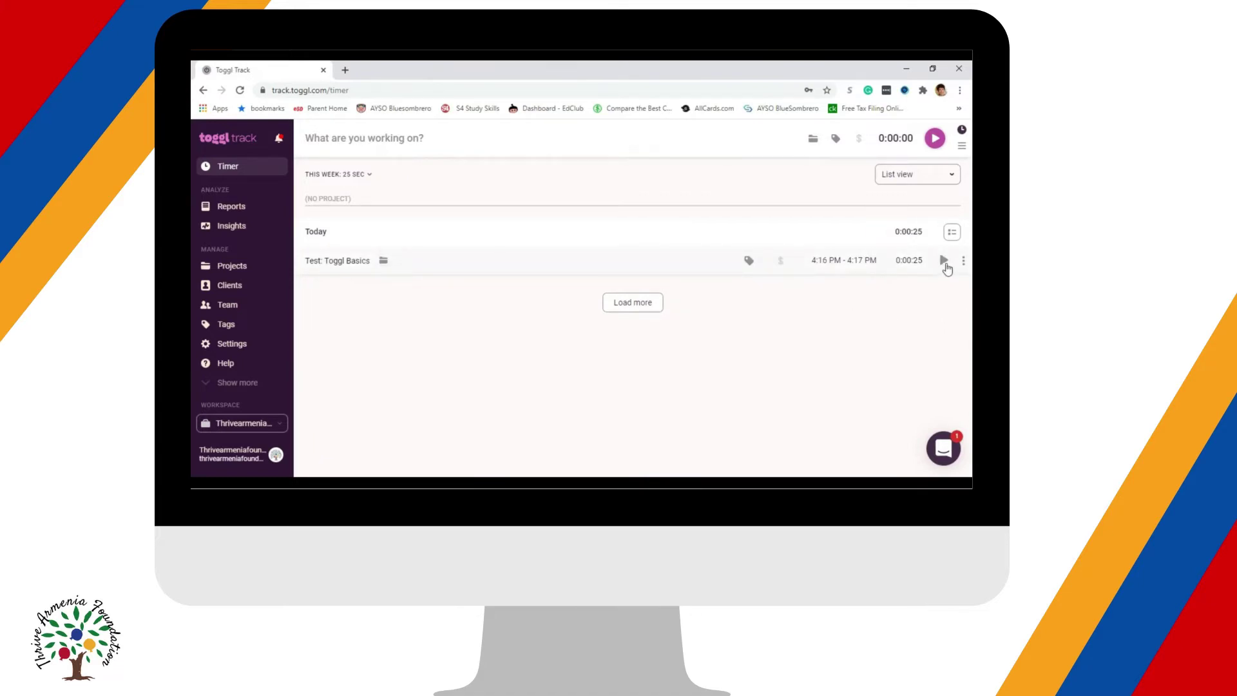
Step: Resume and stop Test: Toggl Basics for a 0:00:52 total, then restart its timer
left_click(945, 261)
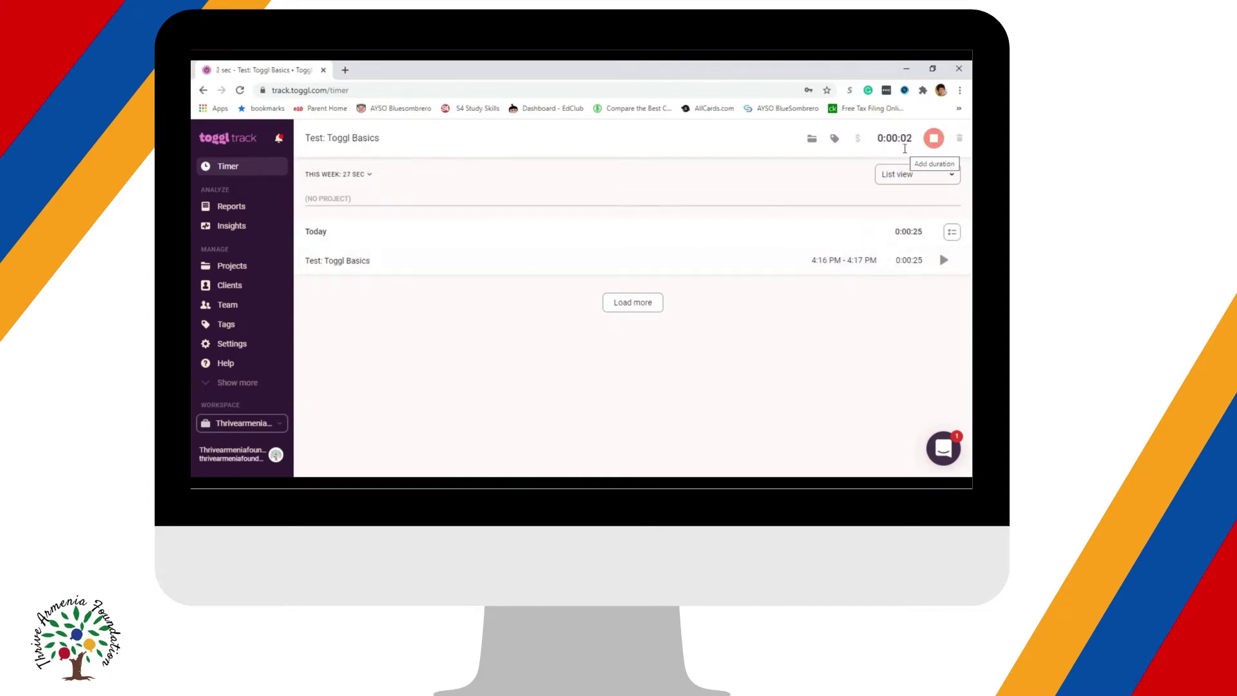
left_click(934, 138)
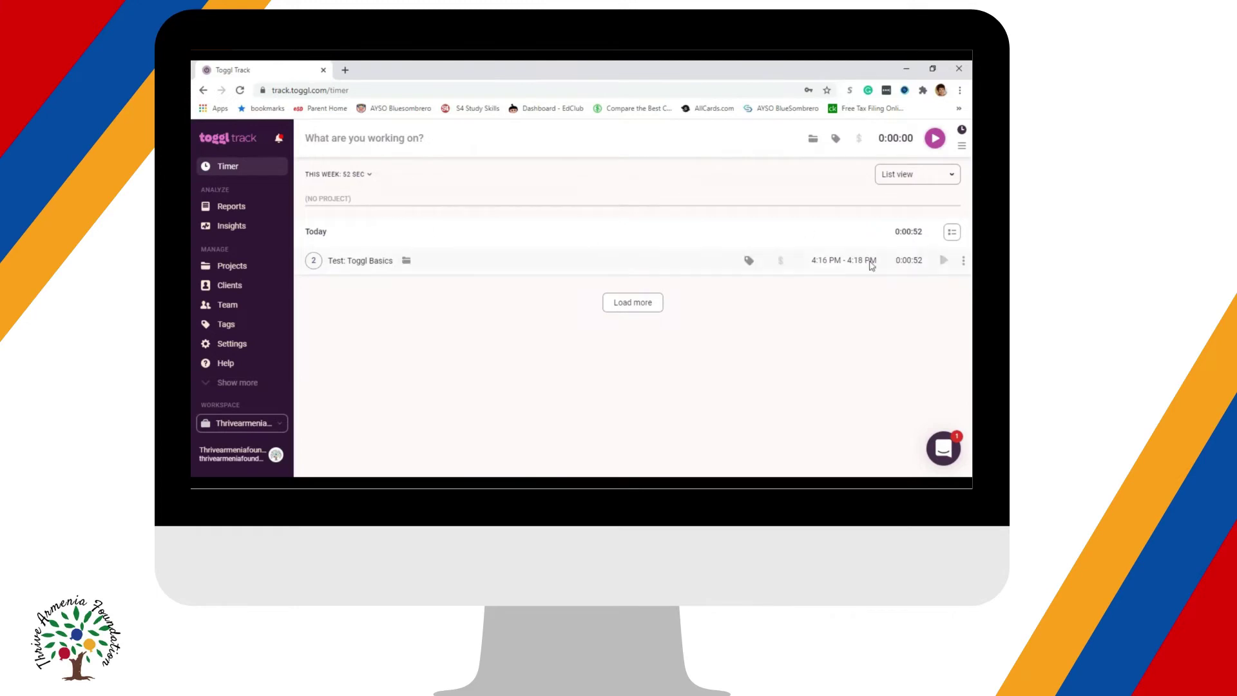
left_click(944, 261)
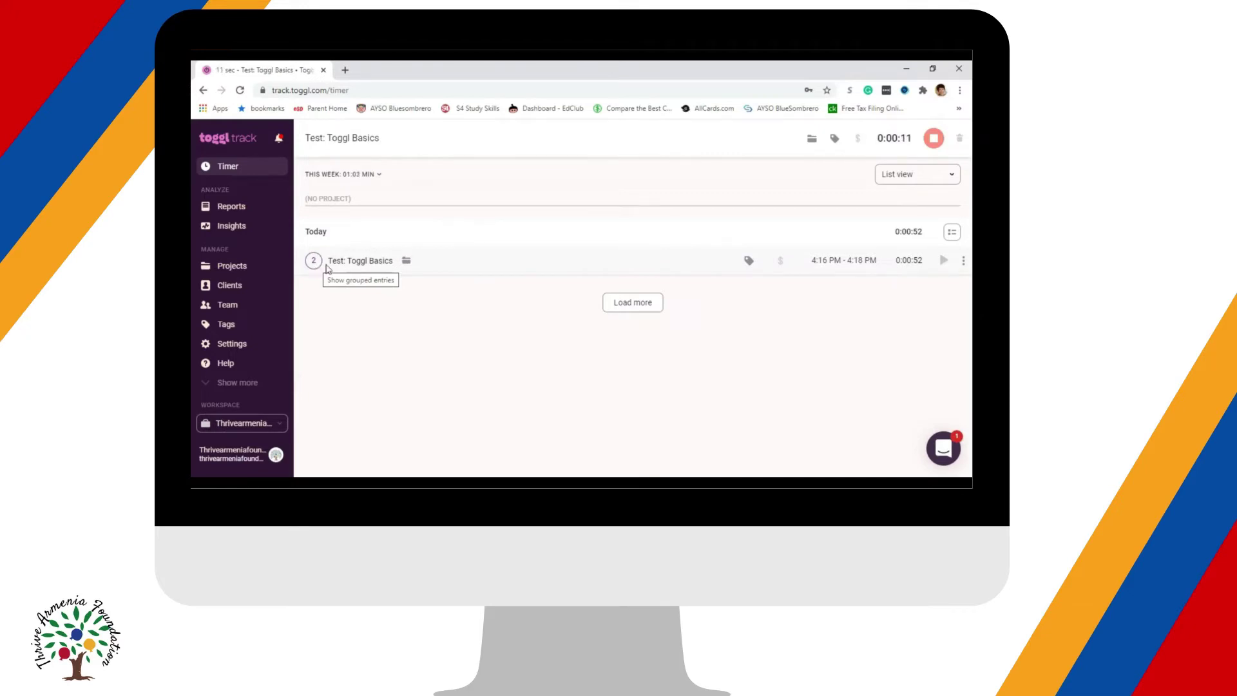
left_click(310, 264)
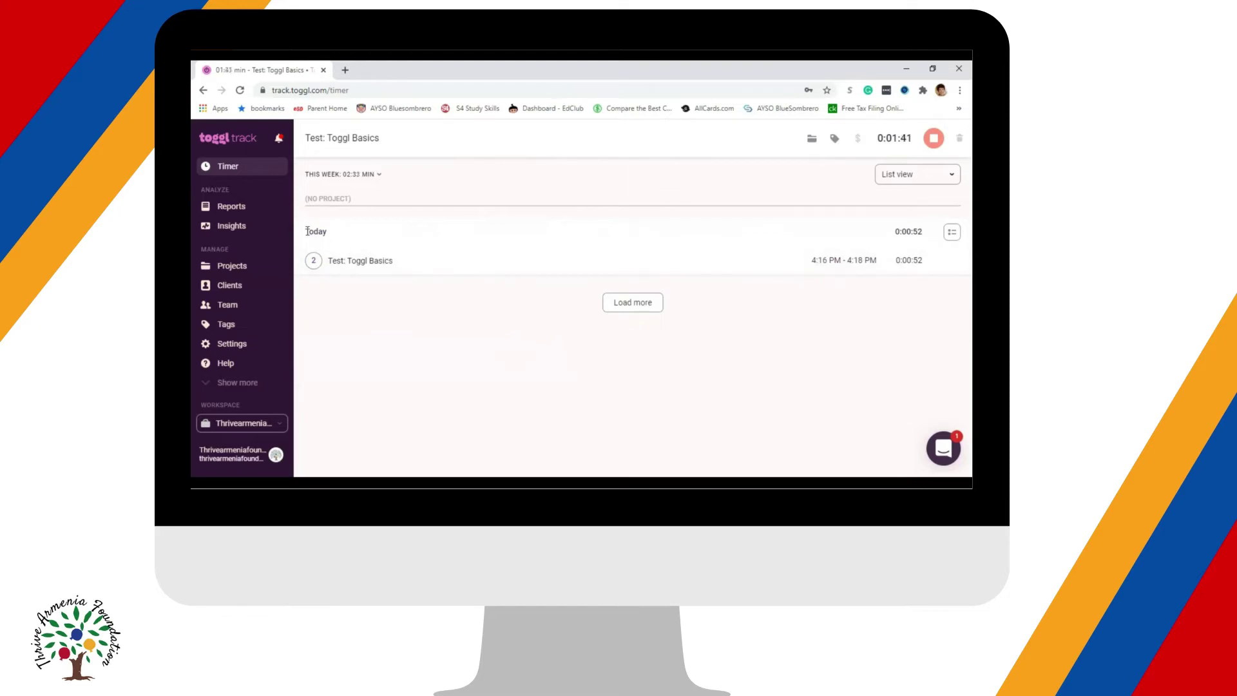
left_click_drag(307, 231, 335, 235)
left_click(333, 233)
left_click_drag(306, 232, 336, 239)
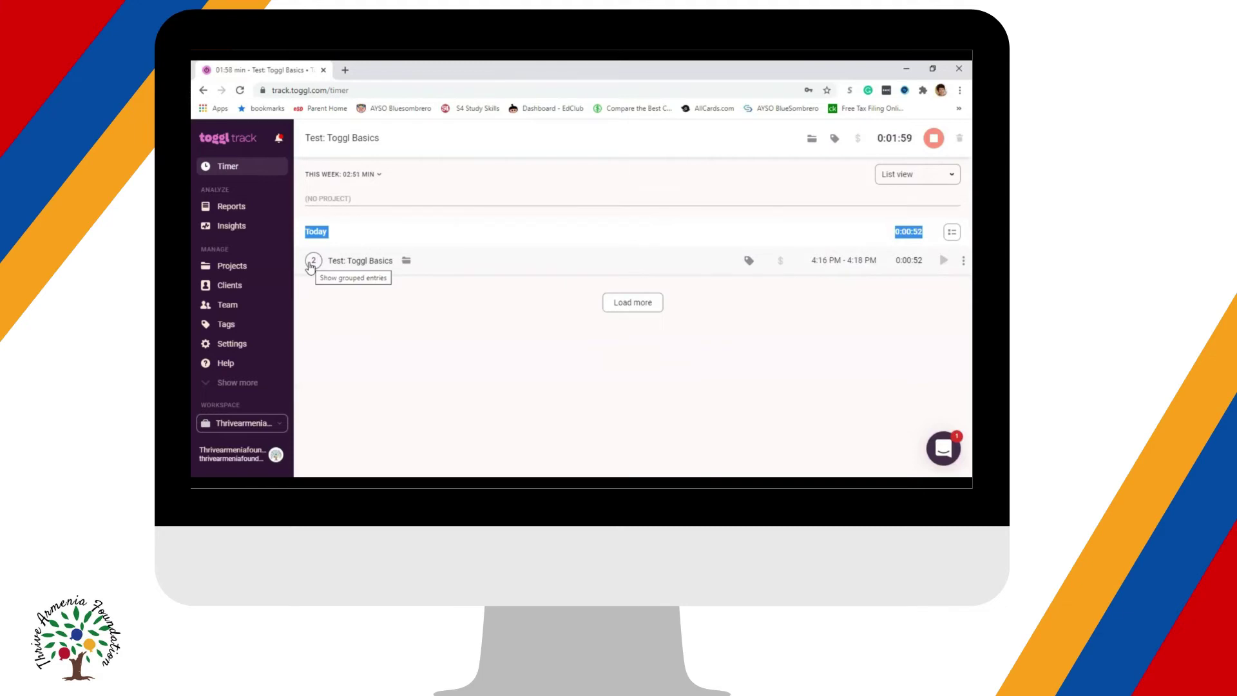
left_click(312, 262)
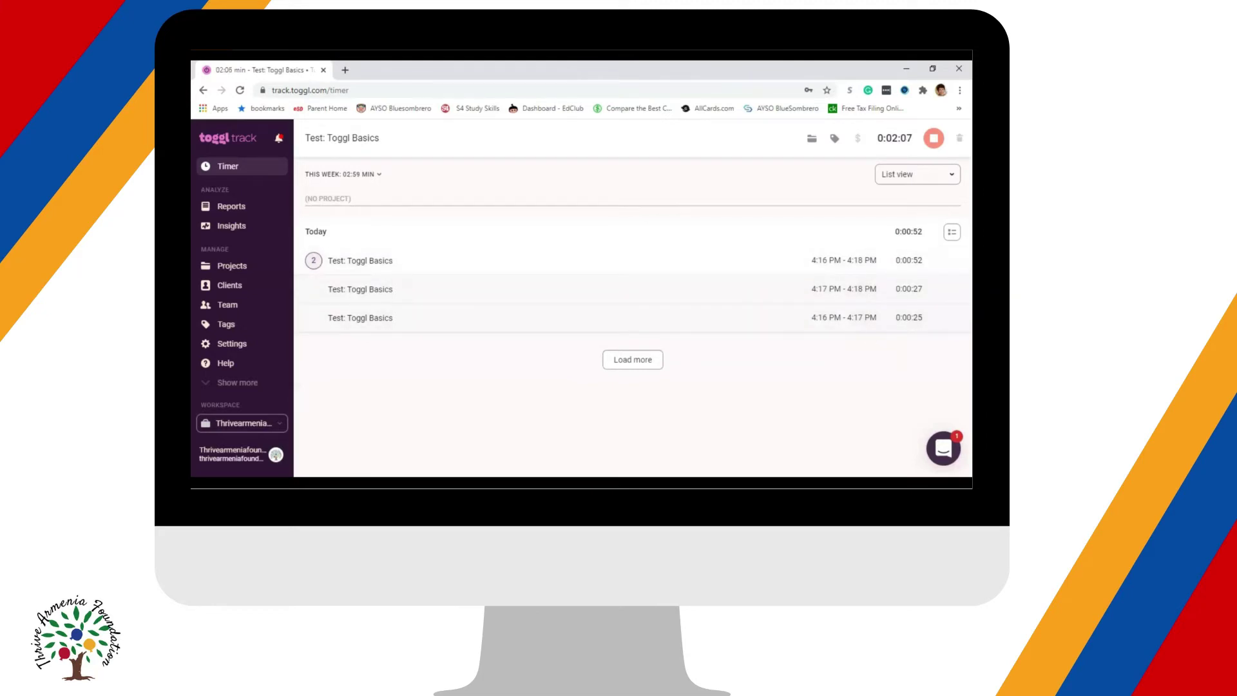
double_click(892, 234)
left_click(891, 236)
double_click(897, 232)
left_click(897, 233)
double_click(897, 233)
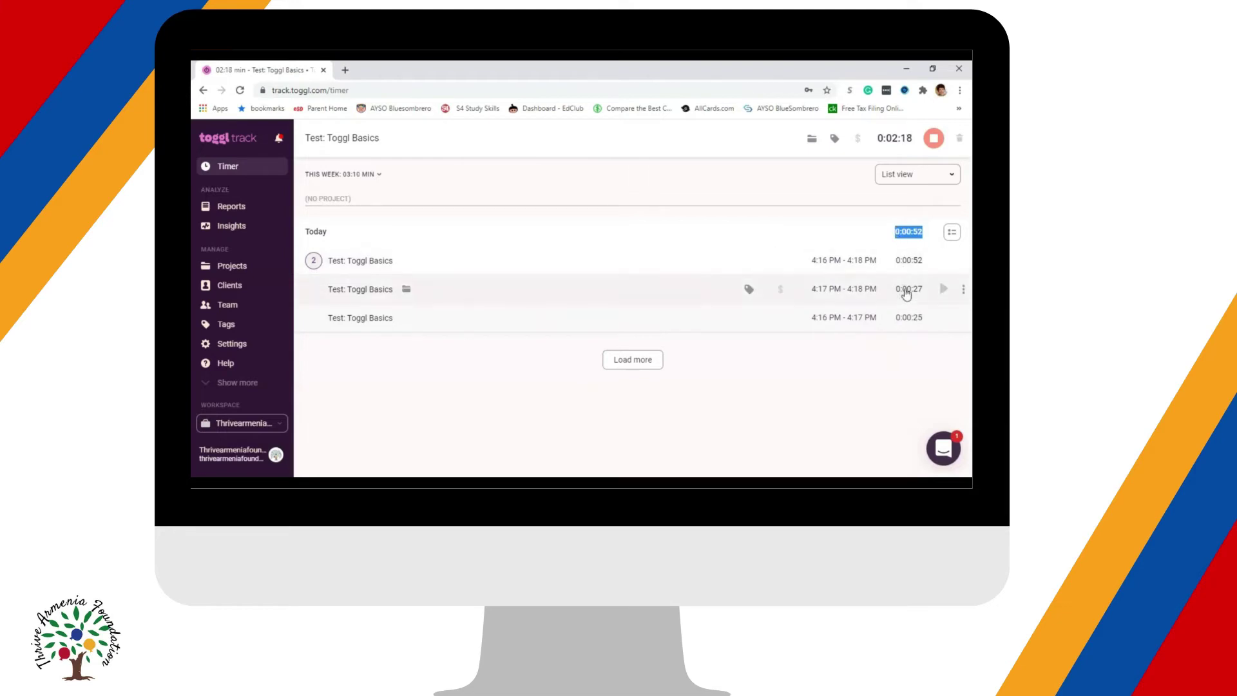
left_click(394, 179)
triple_click(305, 178)
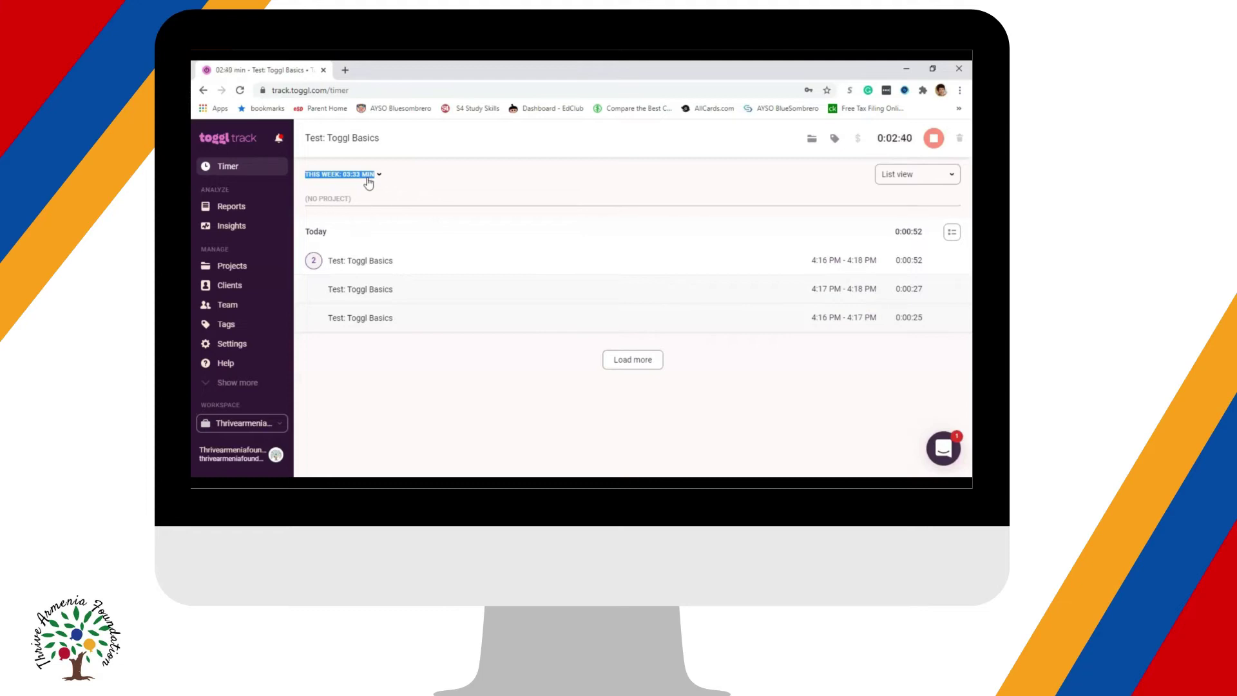
left_click(314, 261)
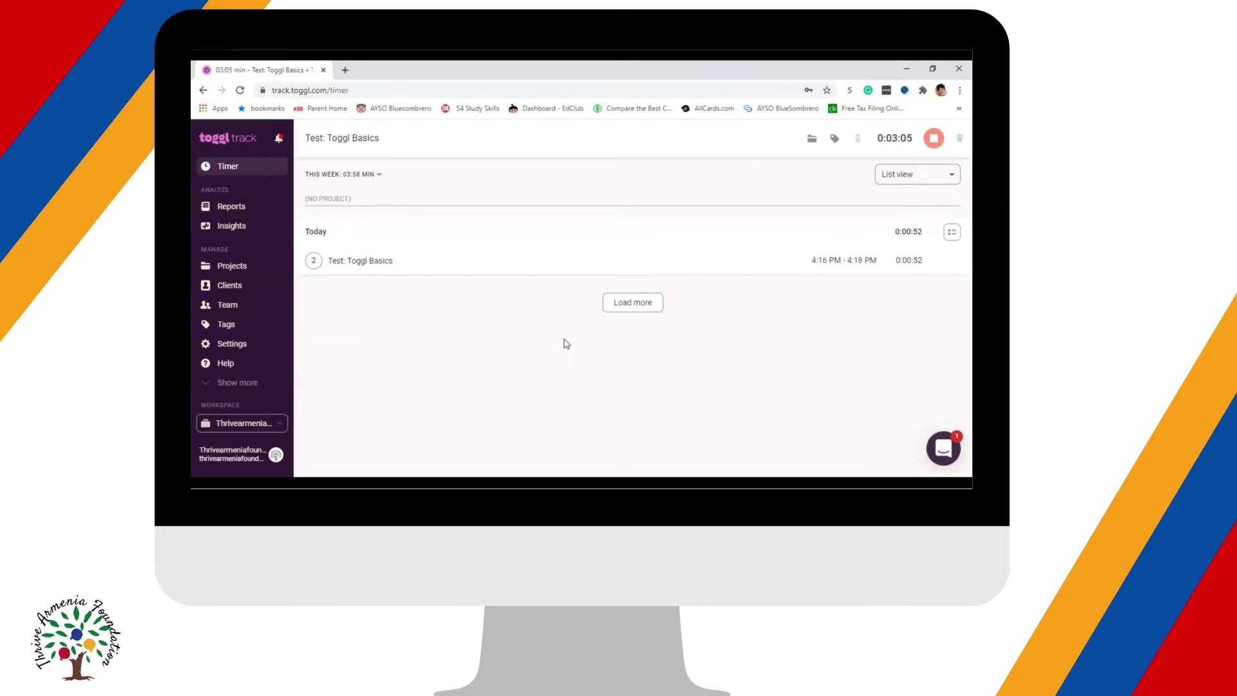
Step: Open Reports and scroll through this week's Summary chart totalling 16:01:18
left_click(237, 209)
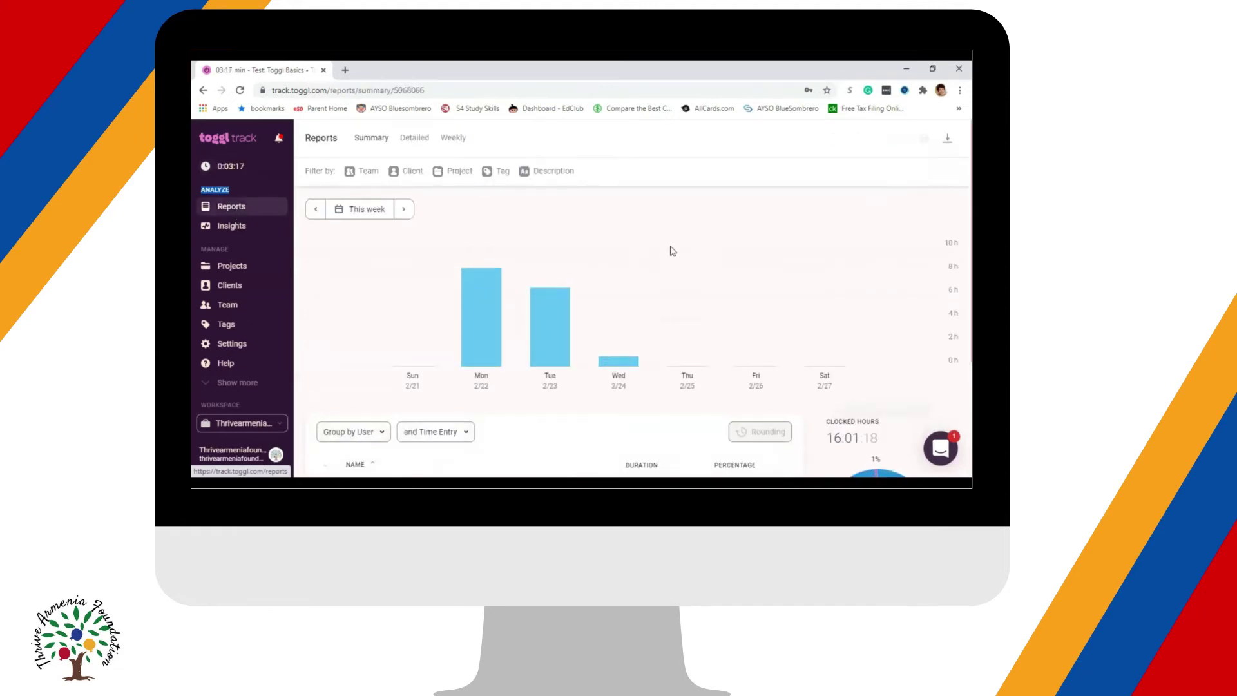
scroll(672, 251, "down", 1)
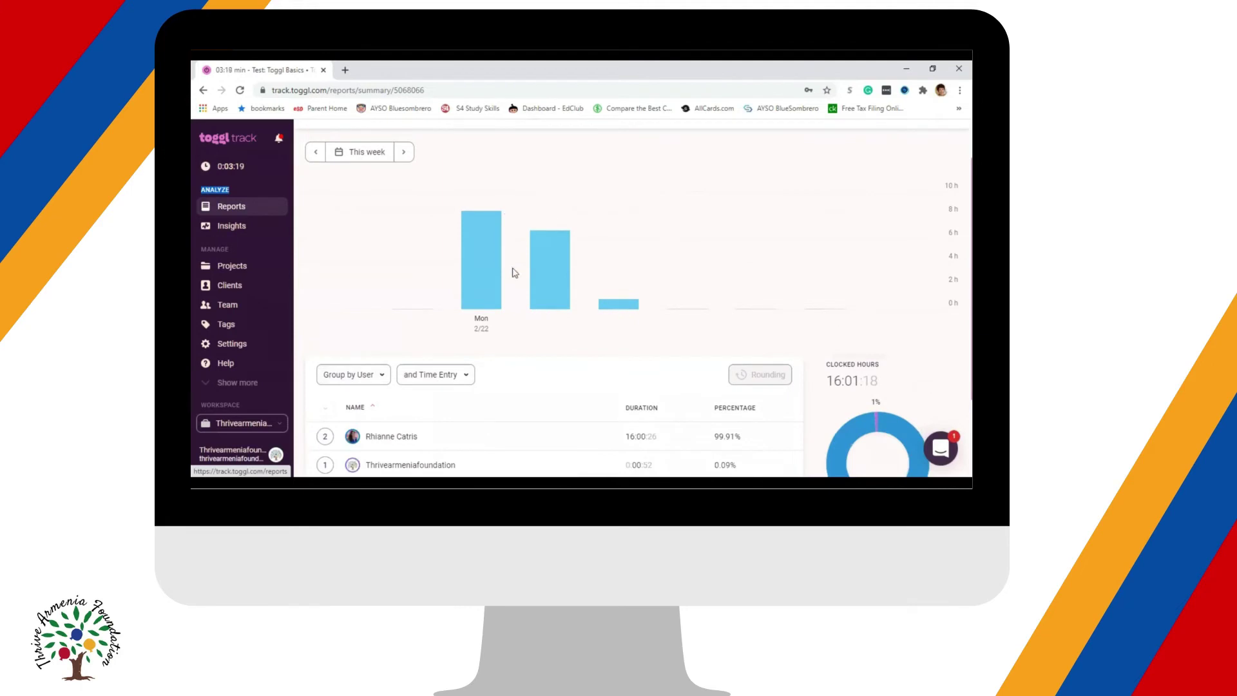
scroll(603, 274, "up", 1)
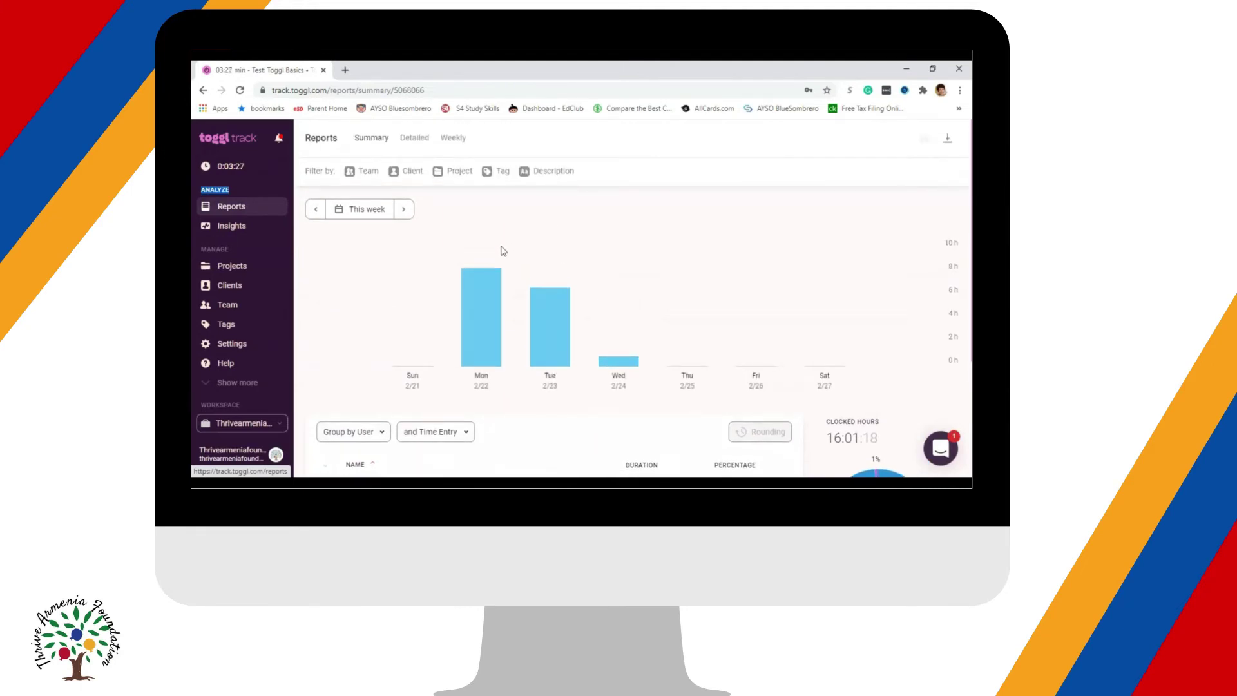
mouse_move(505, 285)
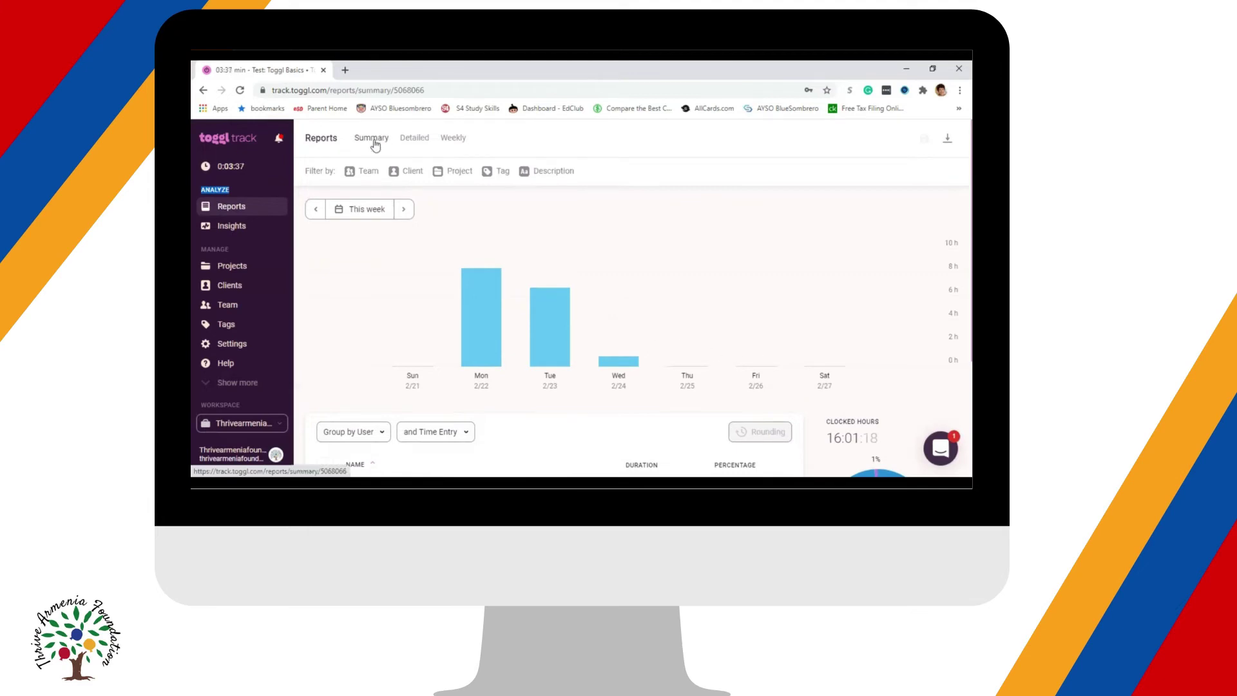
left_click(415, 138)
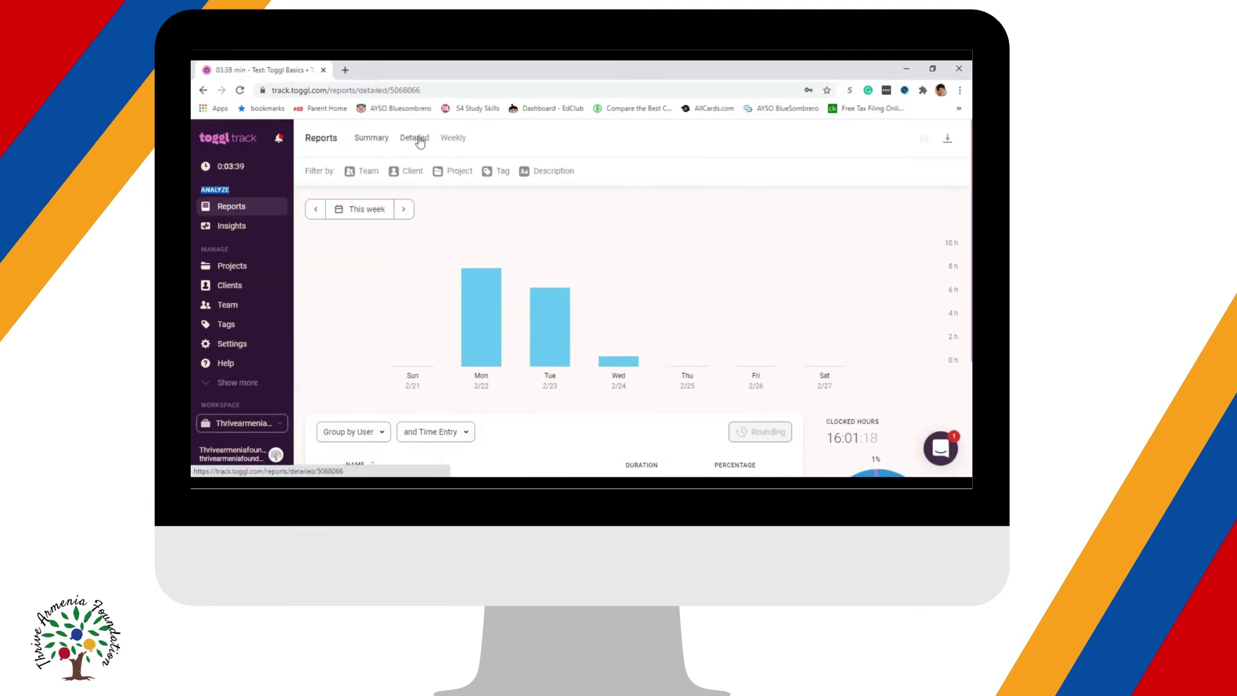
left_click(461, 140)
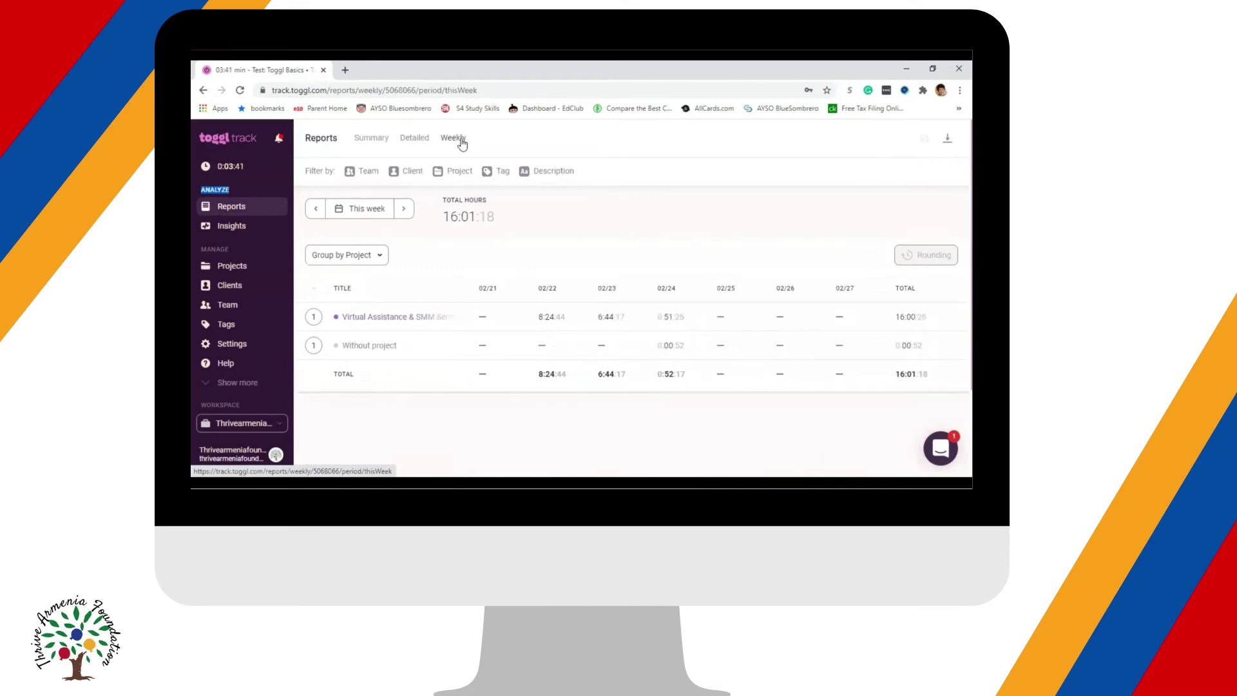
left_click(371, 138)
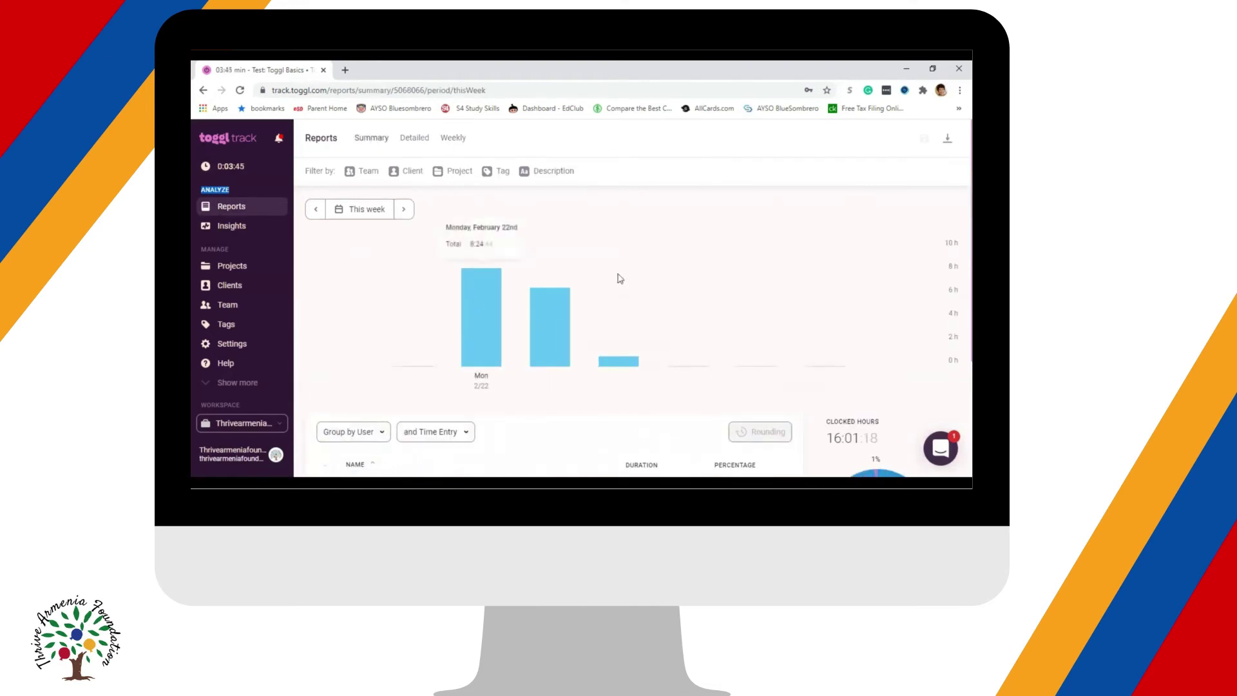
scroll(749, 284, "down", 1)
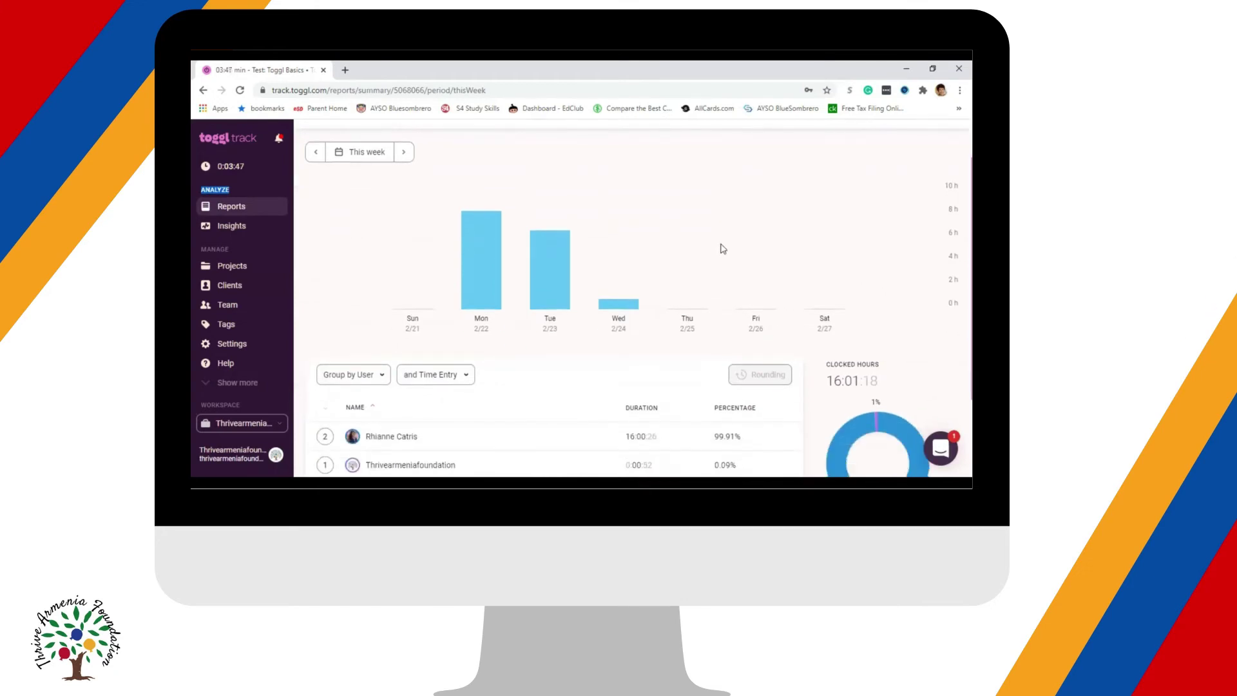
scroll(696, 231, "down", 2)
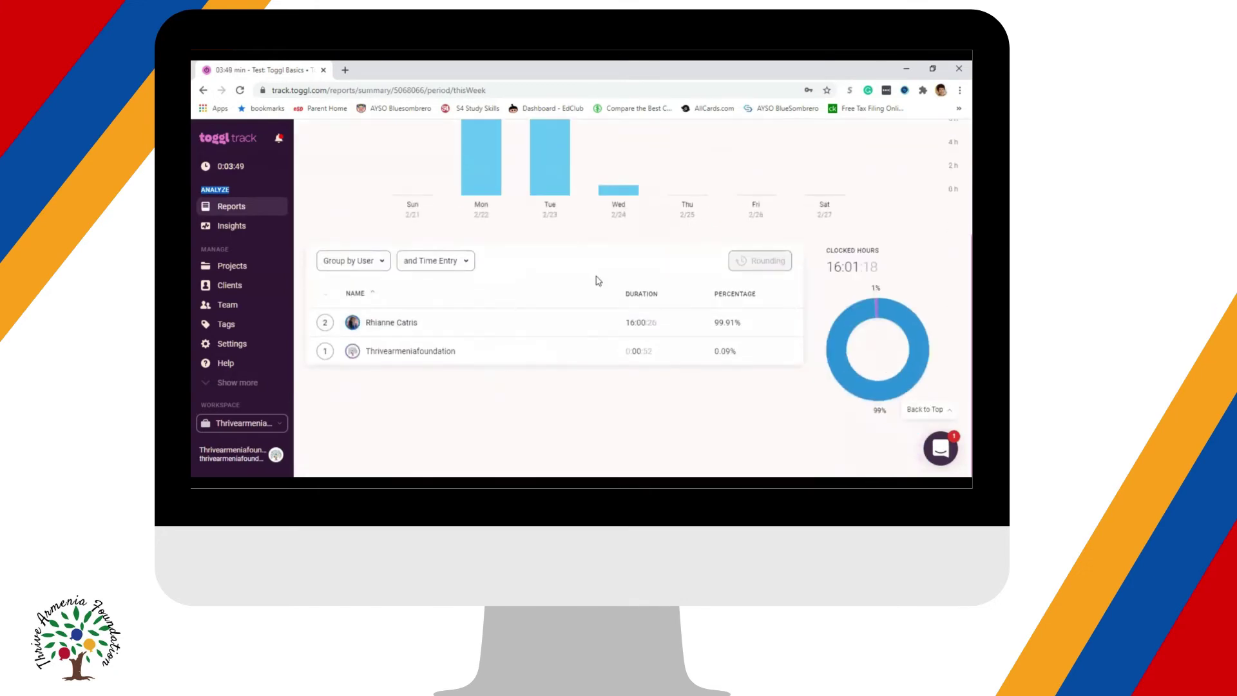
scroll(586, 281, "up", 2)
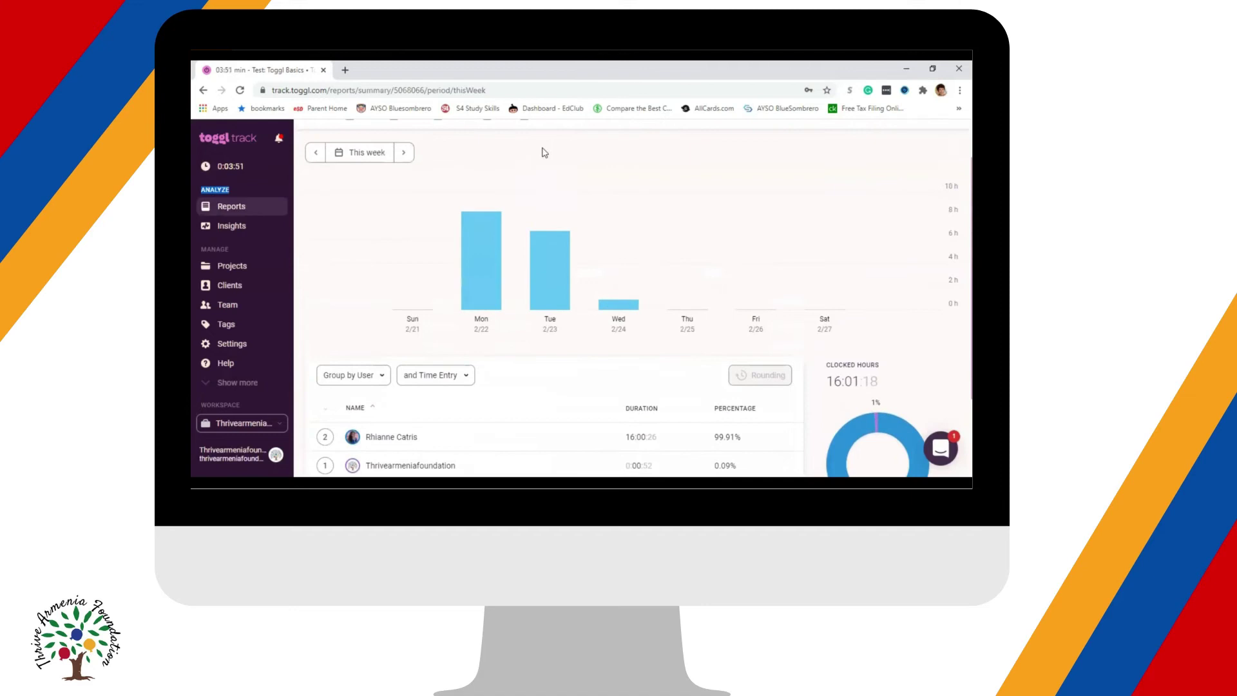
mouse_move(474, 256)
scroll(577, 294, "down", 2)
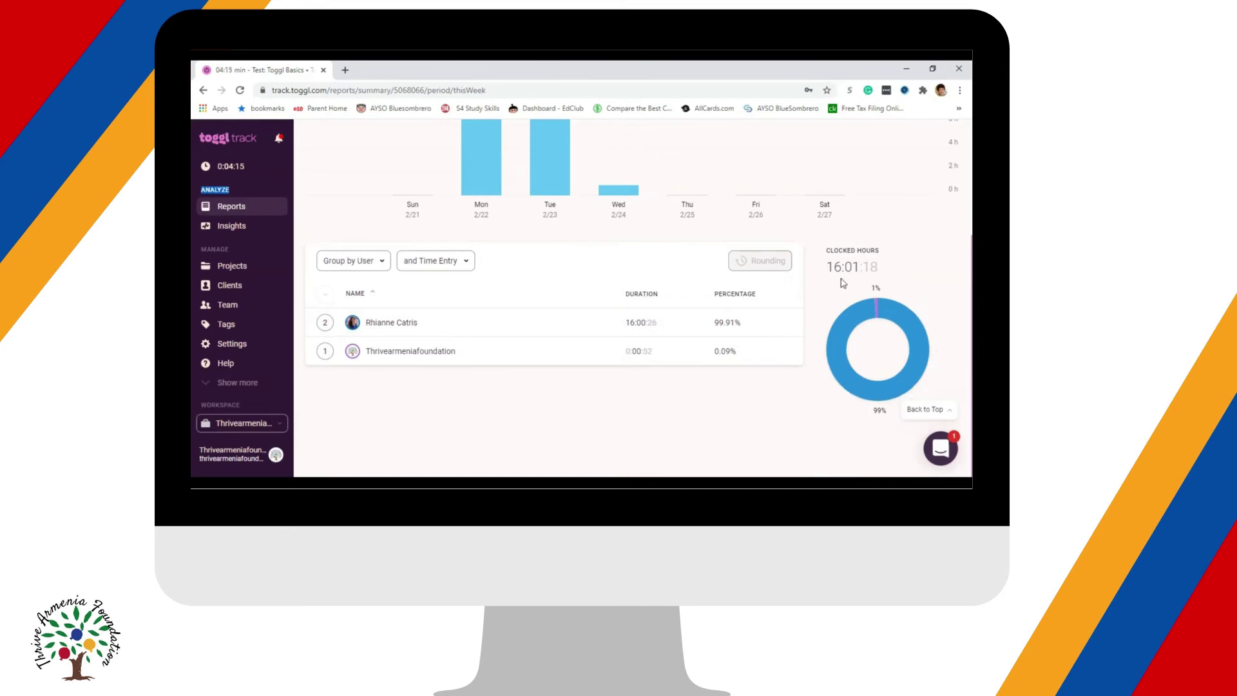
mouse_move(912, 325)
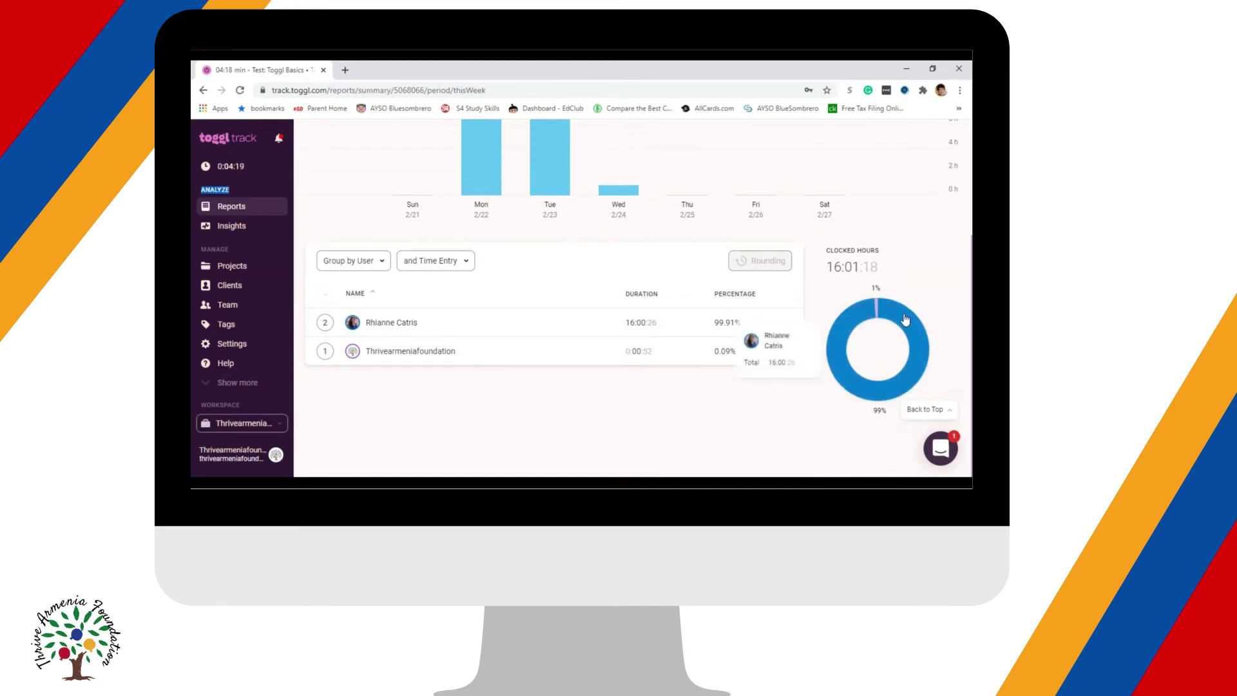
scroll(758, 290, "up", 3)
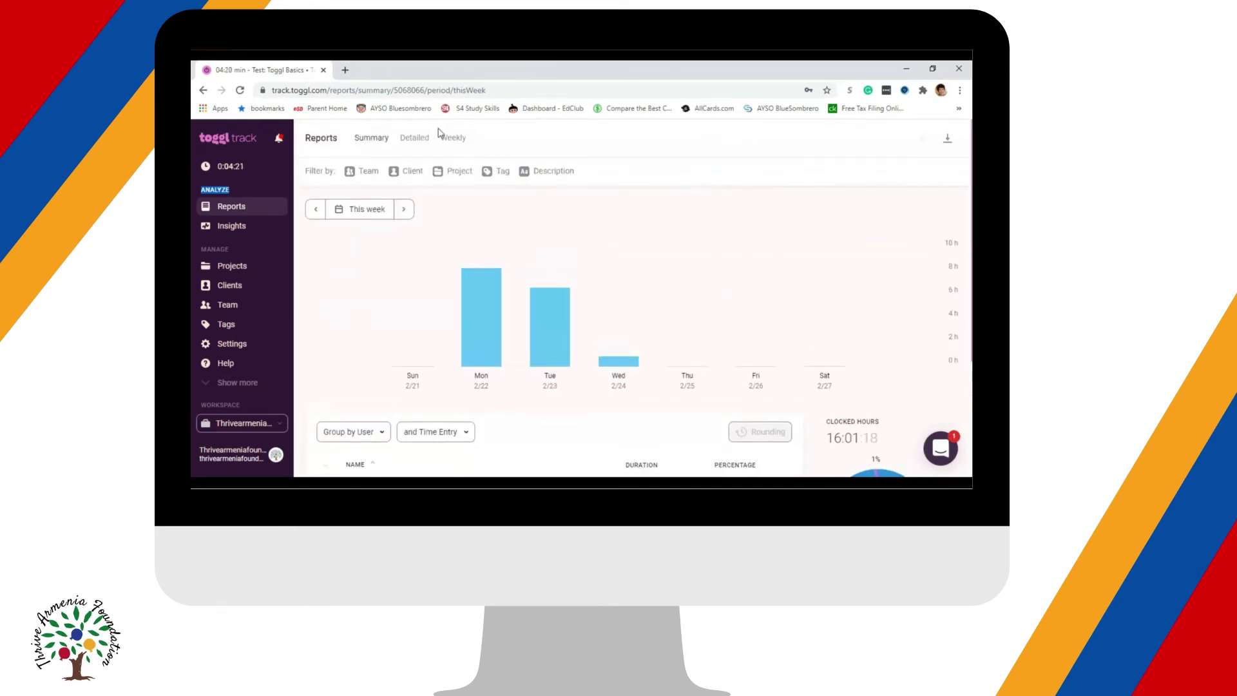
Step: Scroll through this week's time entries in the Detailed report
left_click(414, 138)
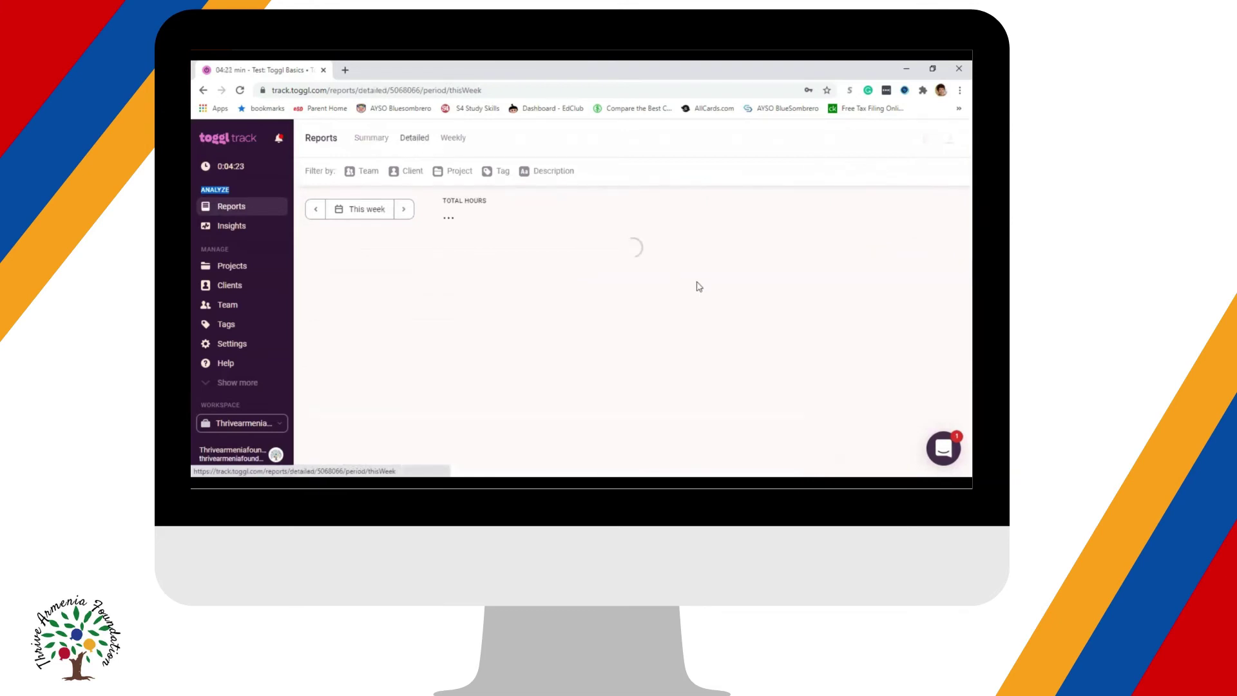
scroll(711, 293, "down", 1)
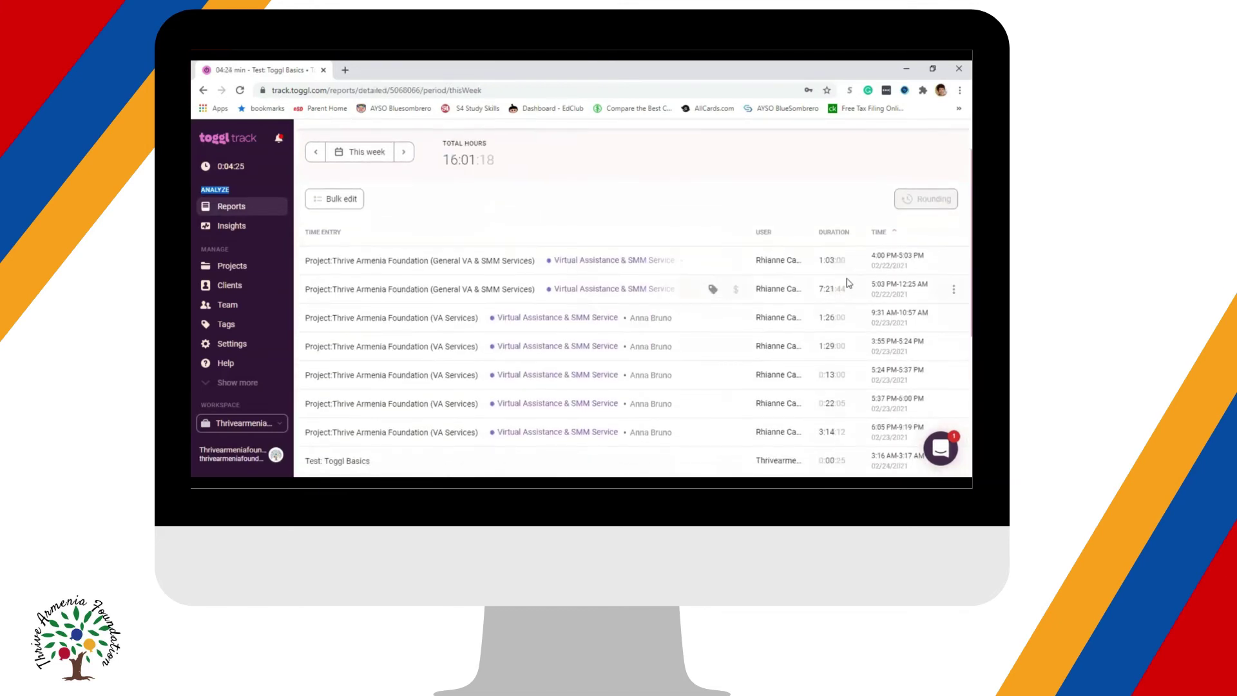
scroll(795, 354, "down", 4)
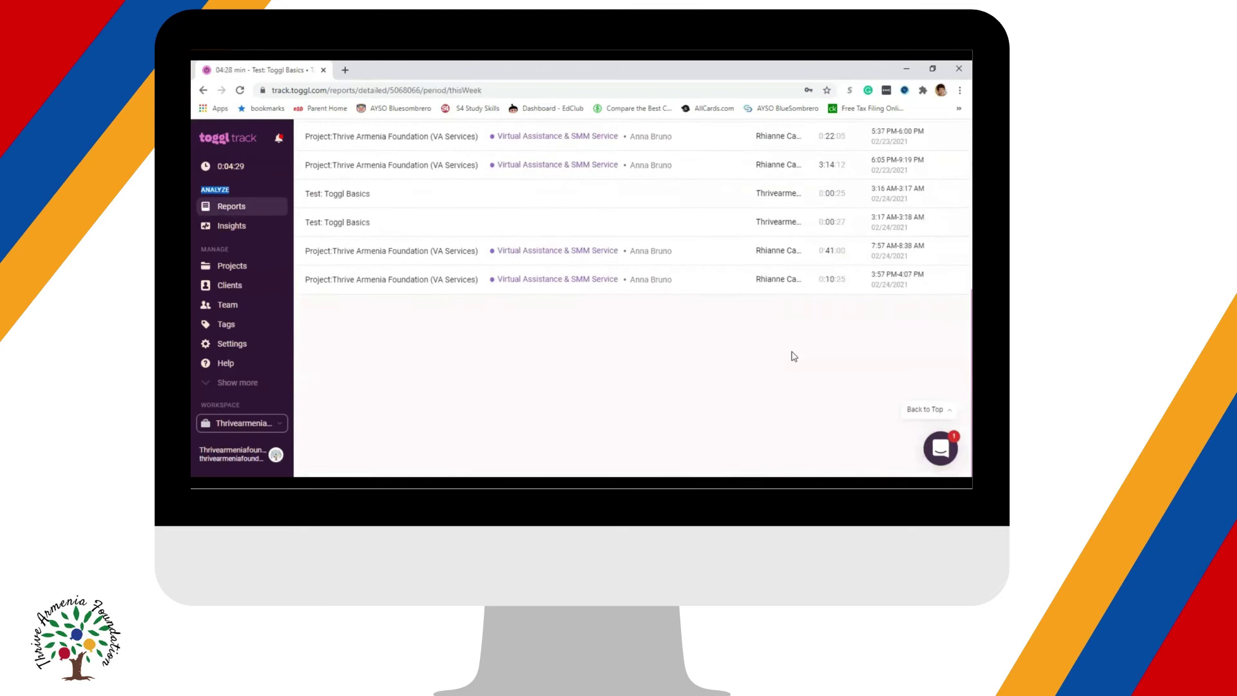
scroll(795, 356, "up", 5)
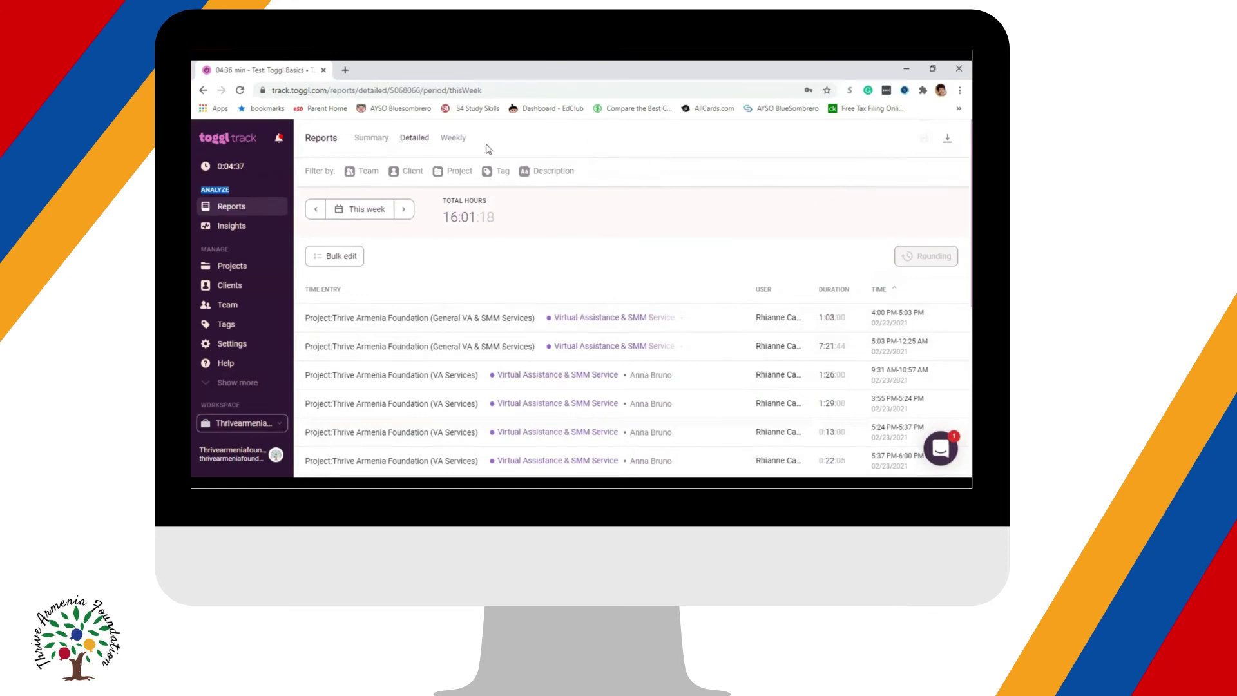
Step: View the Weekly report of daily totals grouped by project
left_click(453, 138)
scroll(624, 185, "down", 1)
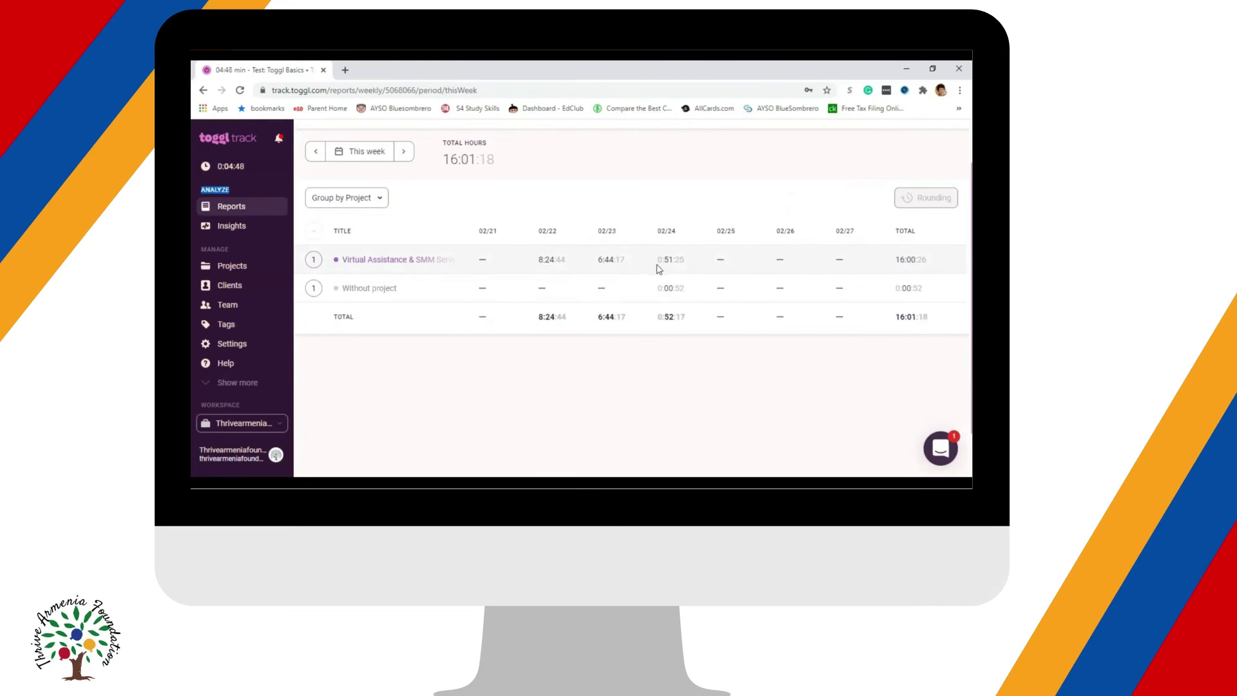
scroll(702, 231, "up", 1)
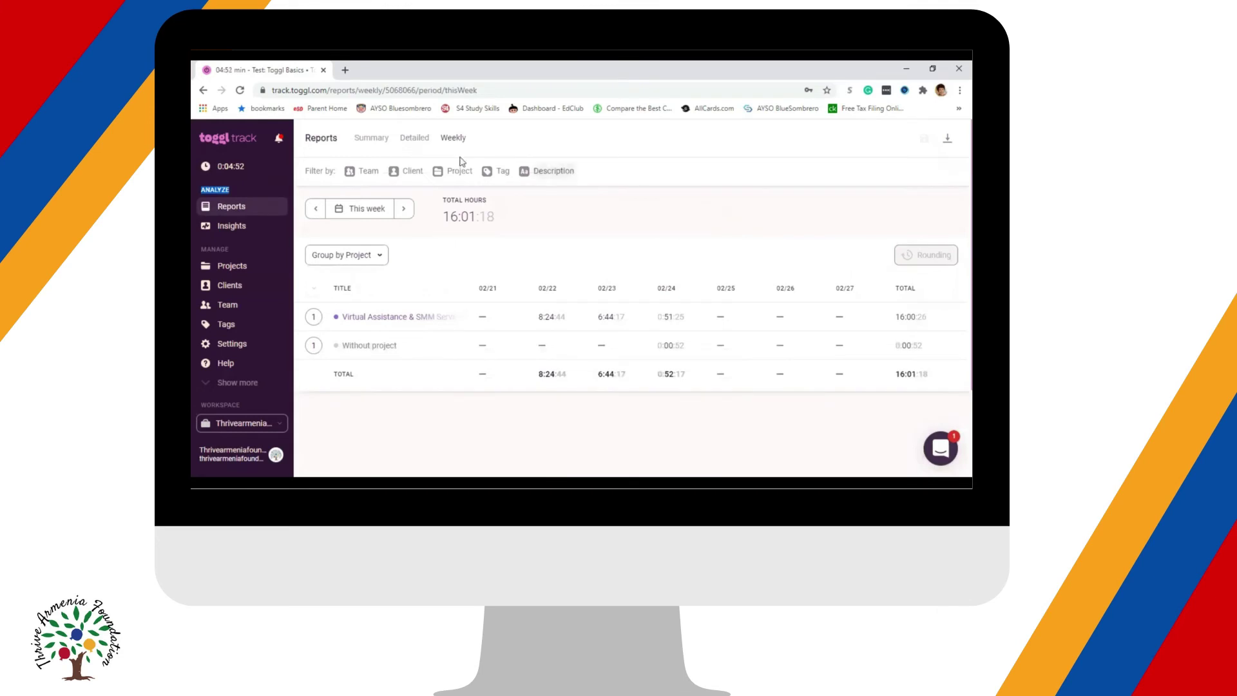
Step: Download this week's Summary report as a PDF
left_click(364, 138)
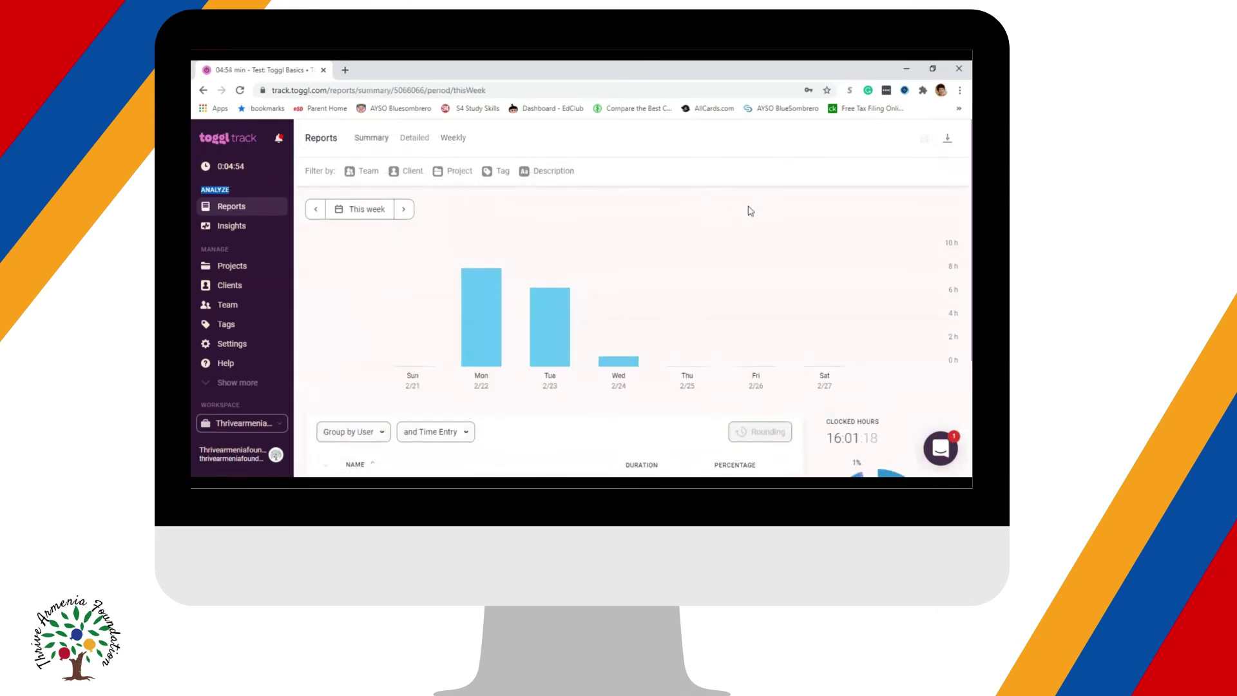
left_click(949, 147)
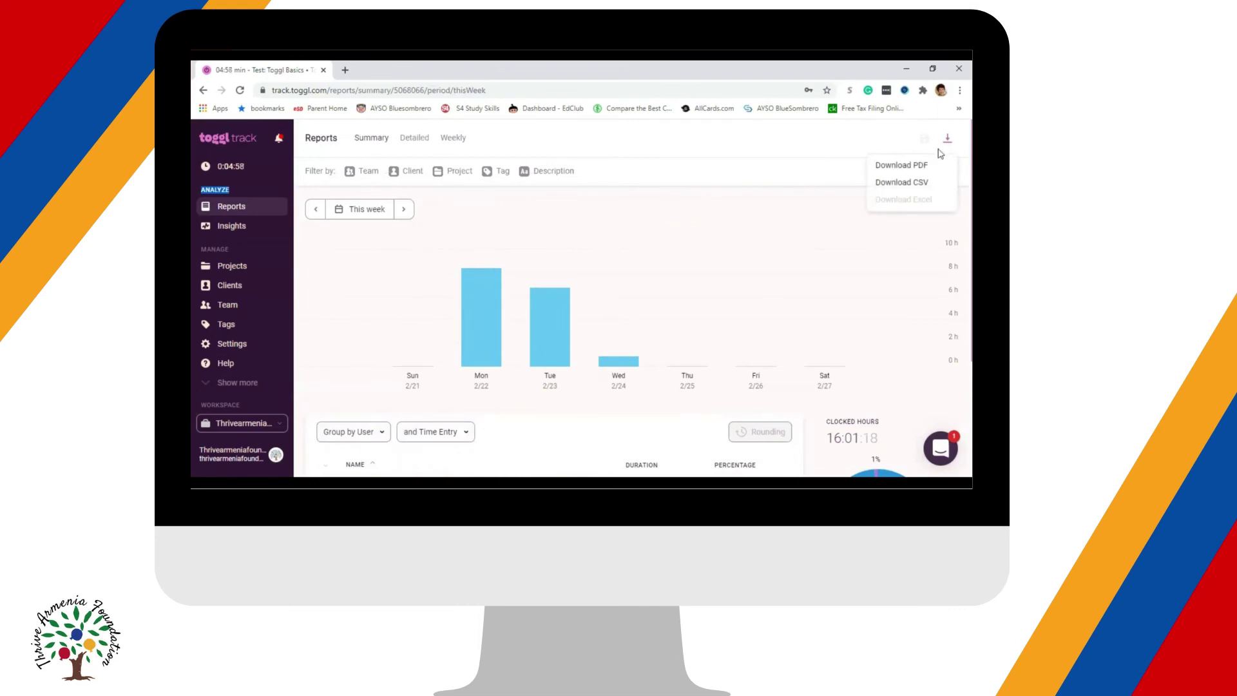
left_click(905, 169)
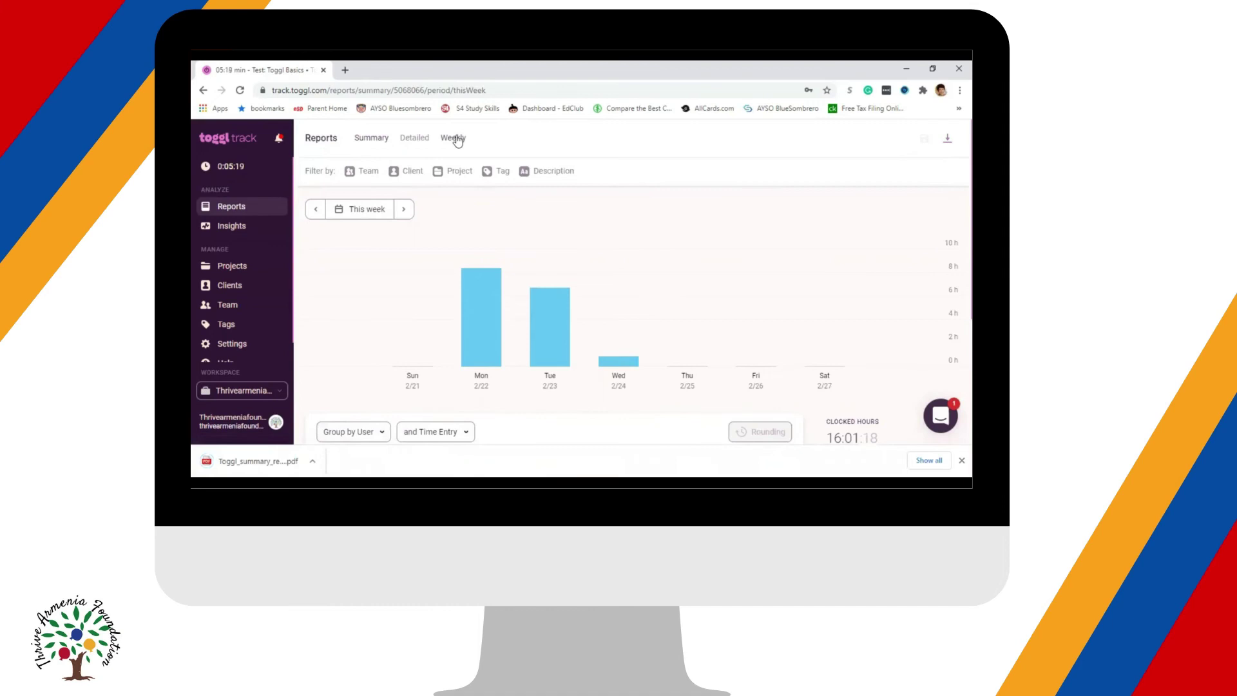
Step: Download and save the Weekly report as Toggl_weekly_report_2021-02-21_2021-02-27.pdf
left_click(458, 138)
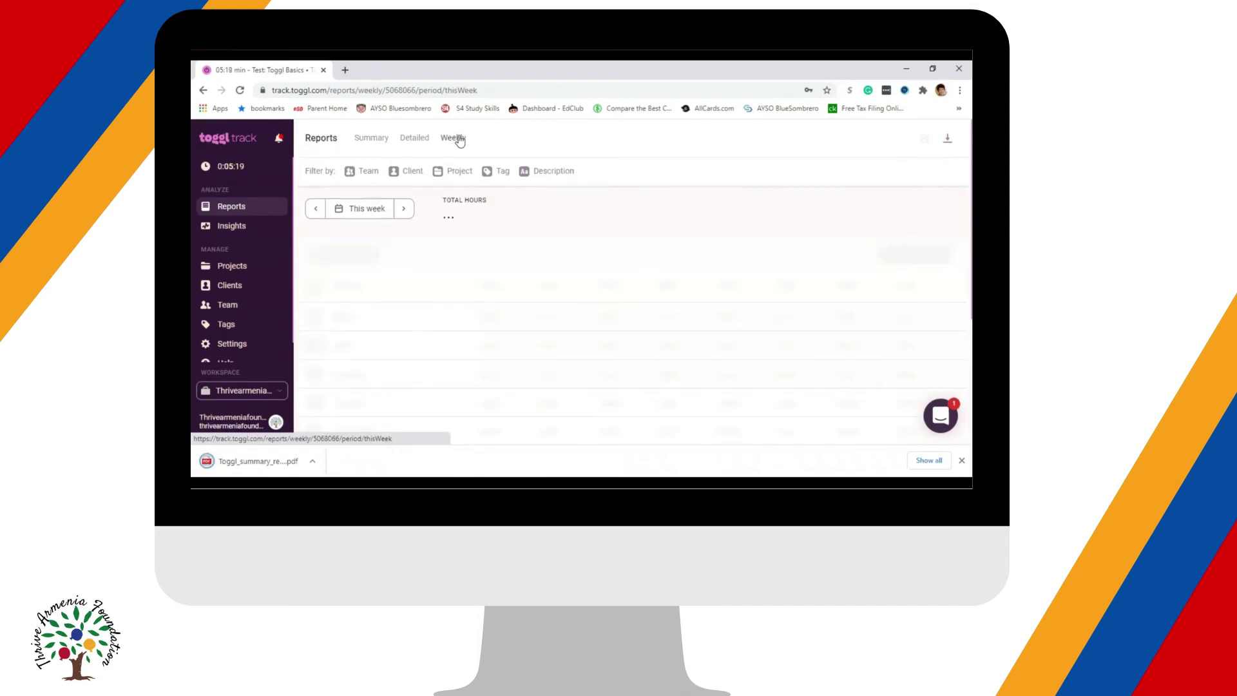
left_click(950, 141)
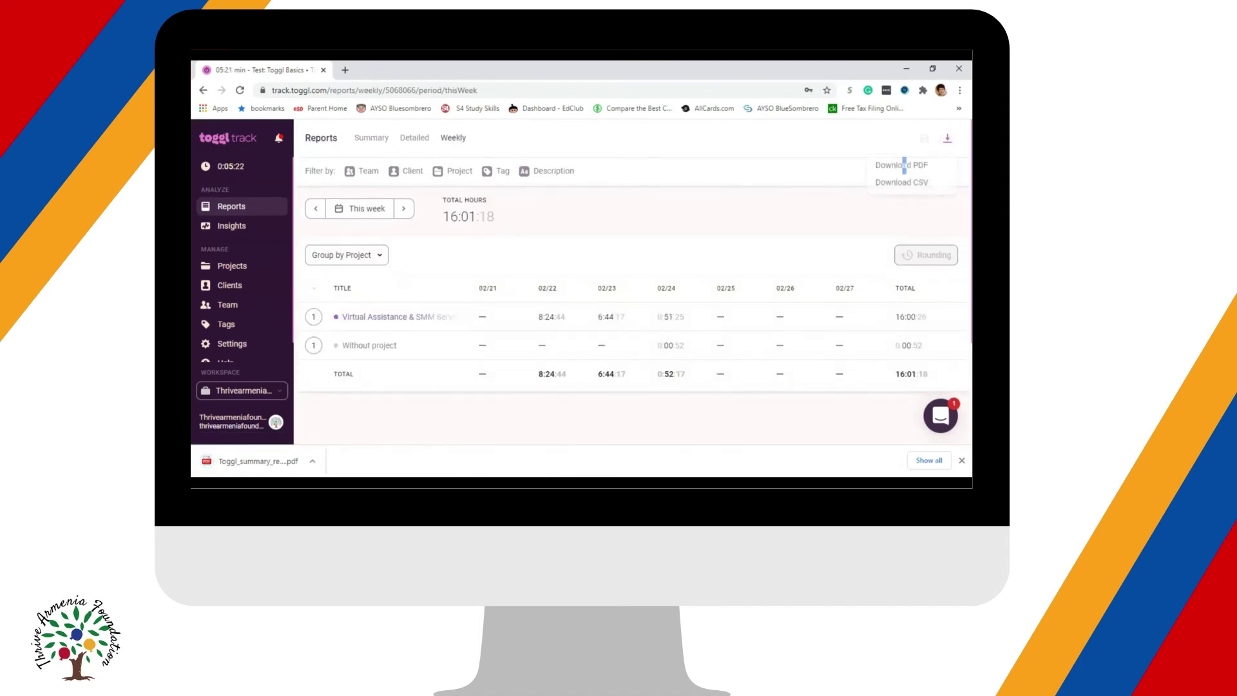
left_click(922, 166)
left_click(632, 386)
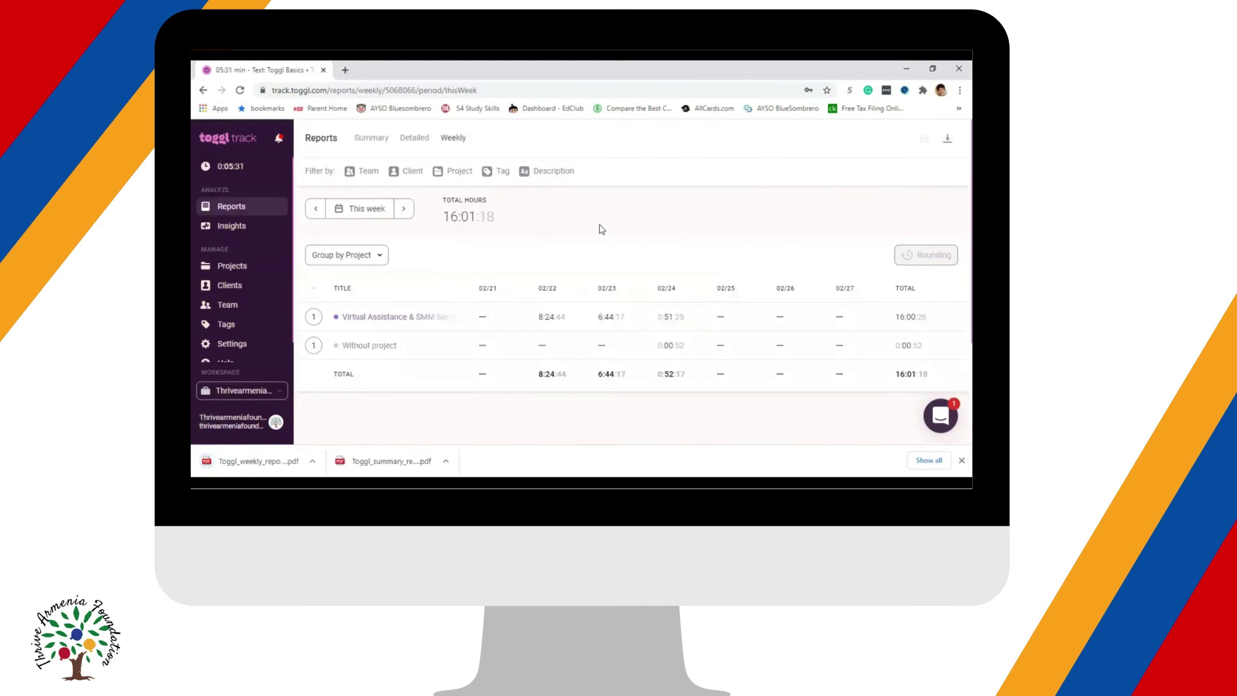
scroll(601, 229, "down", 1)
scroll(597, 229, "up", 1)
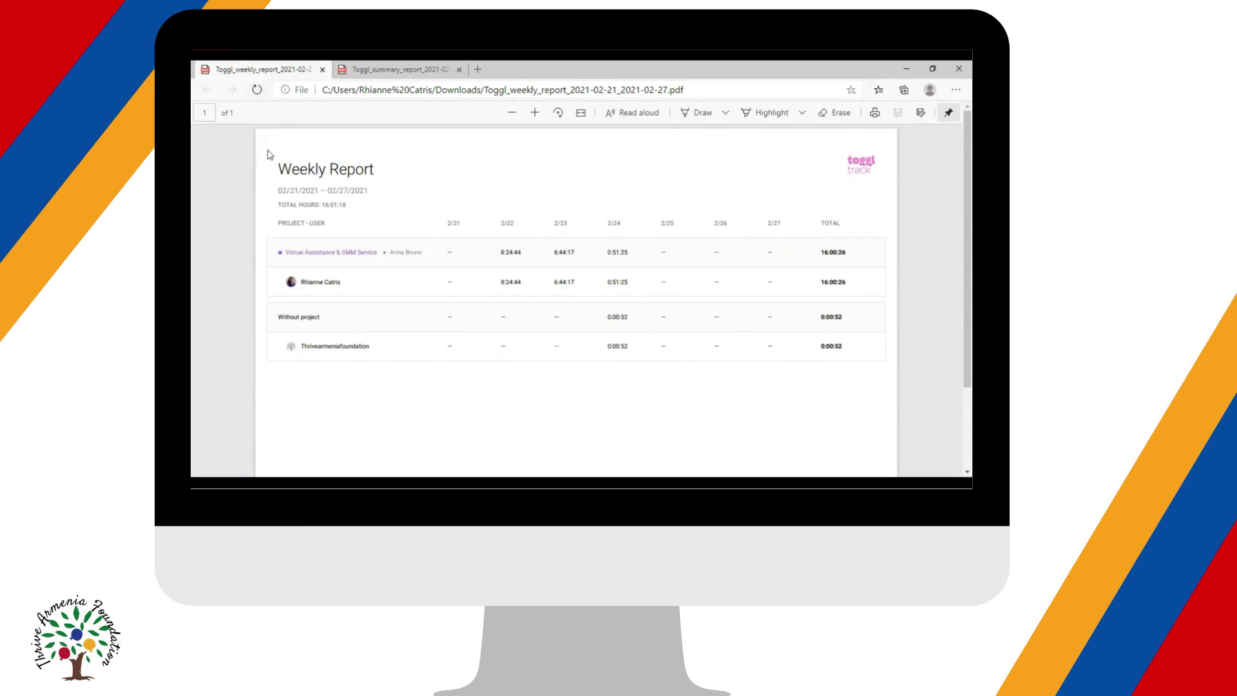
Step: Scroll the Weekly PDF, then scroll the Summary PDF to its time-entry durations like 8:24:44
scroll(281, 168, "down", 1)
scroll(281, 187, "up", 1)
left_click(371, 71)
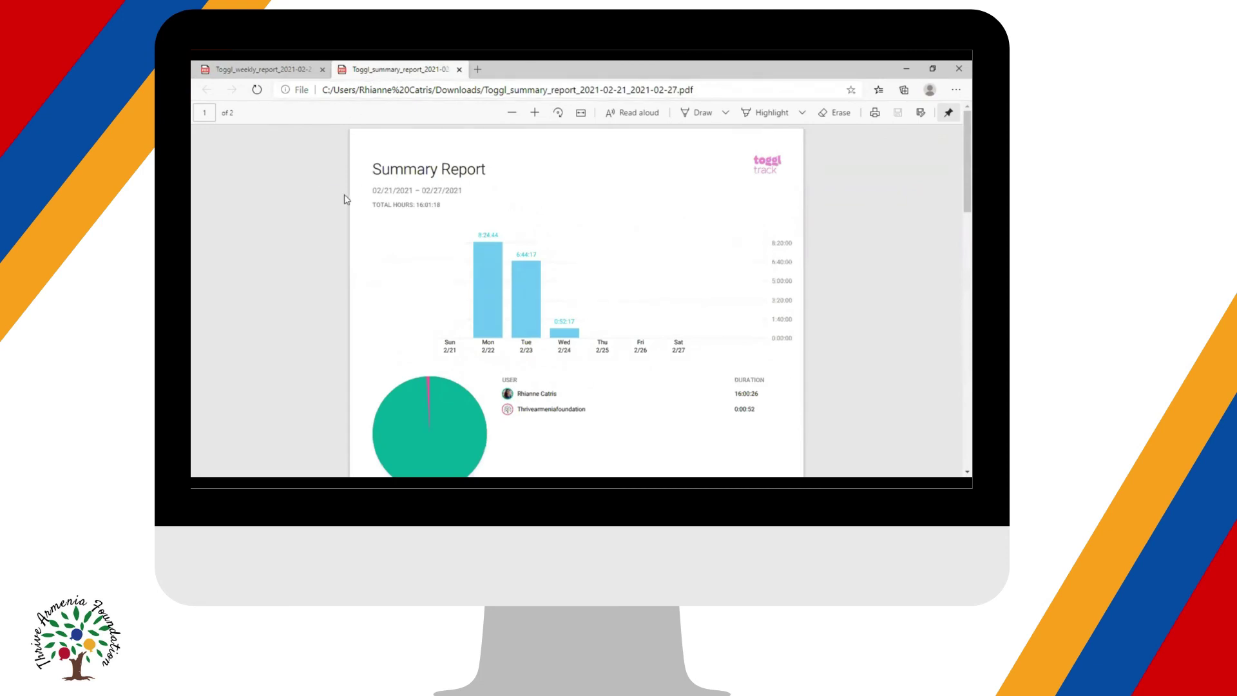
scroll(346, 198, "down", 3)
scroll(451, 198, "down", 1)
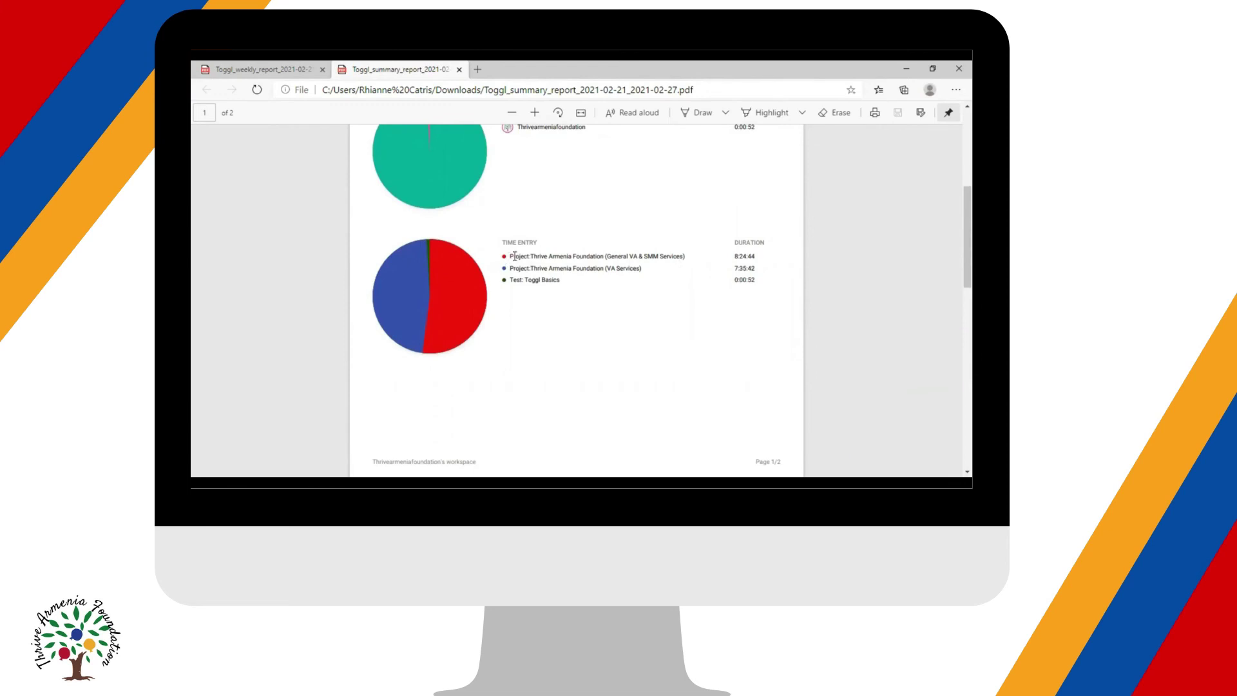
Step: Highlight the General VA & SMM Services entry line, then scroll to page 2 of the summary PDF
left_click_drag(511, 257, 689, 250)
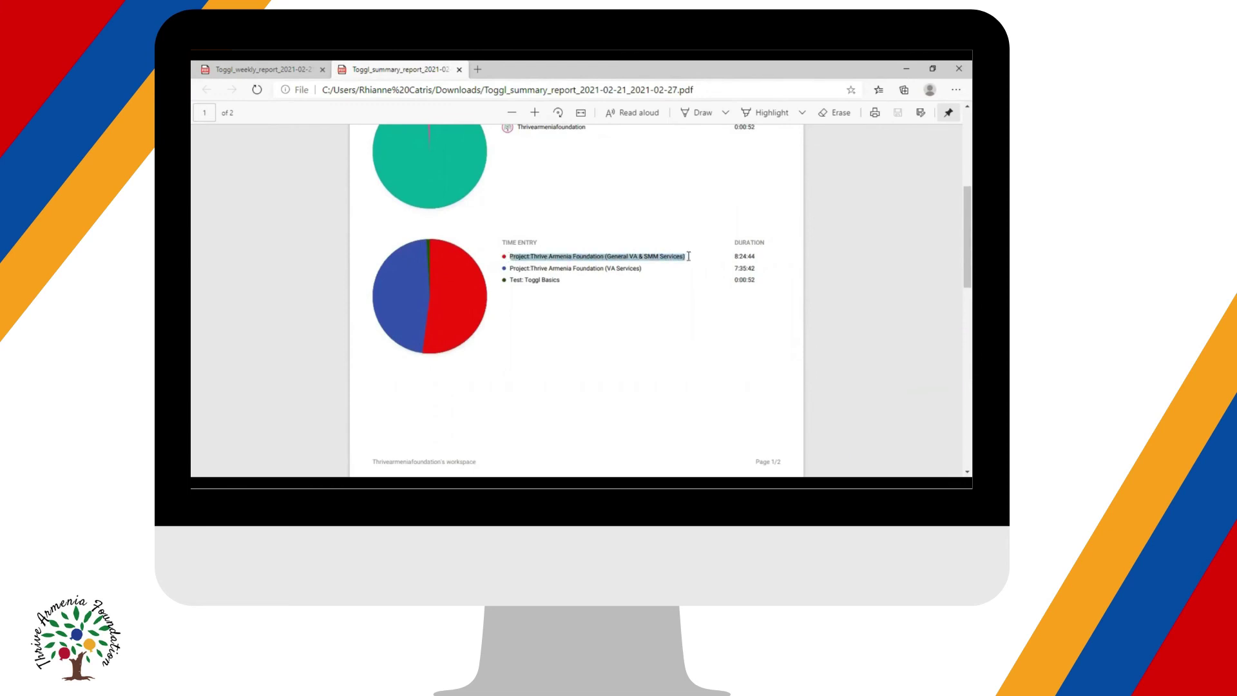
left_click(550, 280)
scroll(576, 281, "down", 3)
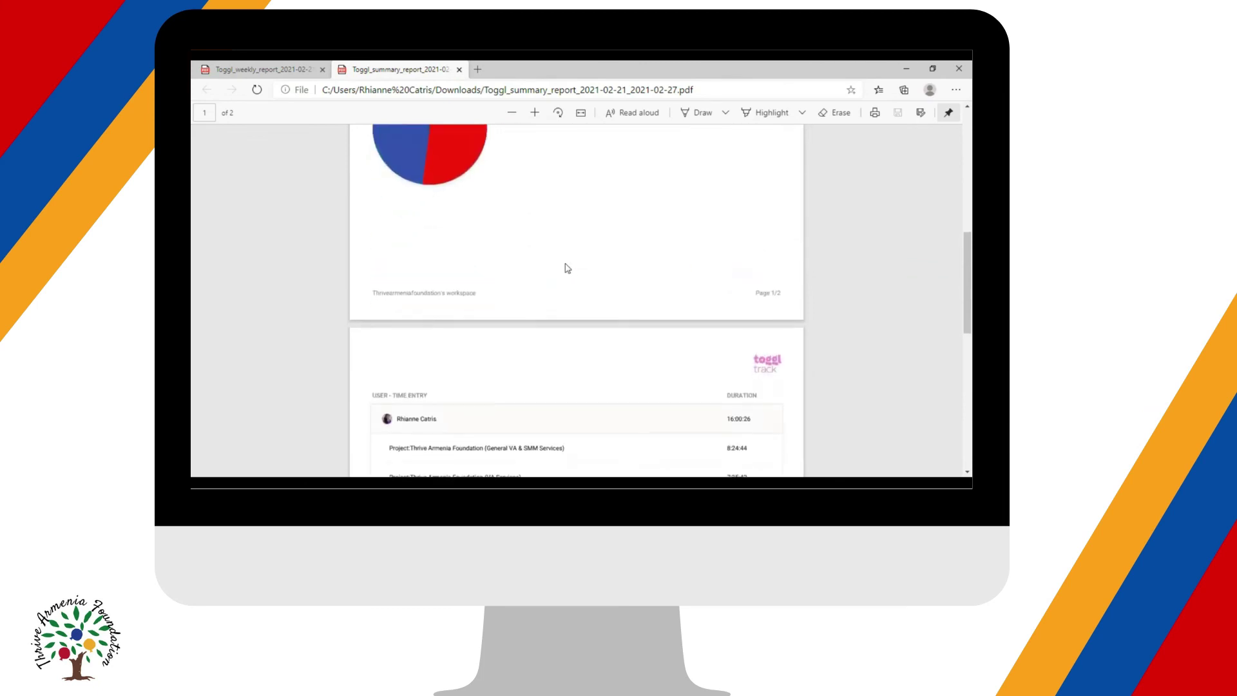
scroll(567, 268, "down", 3)
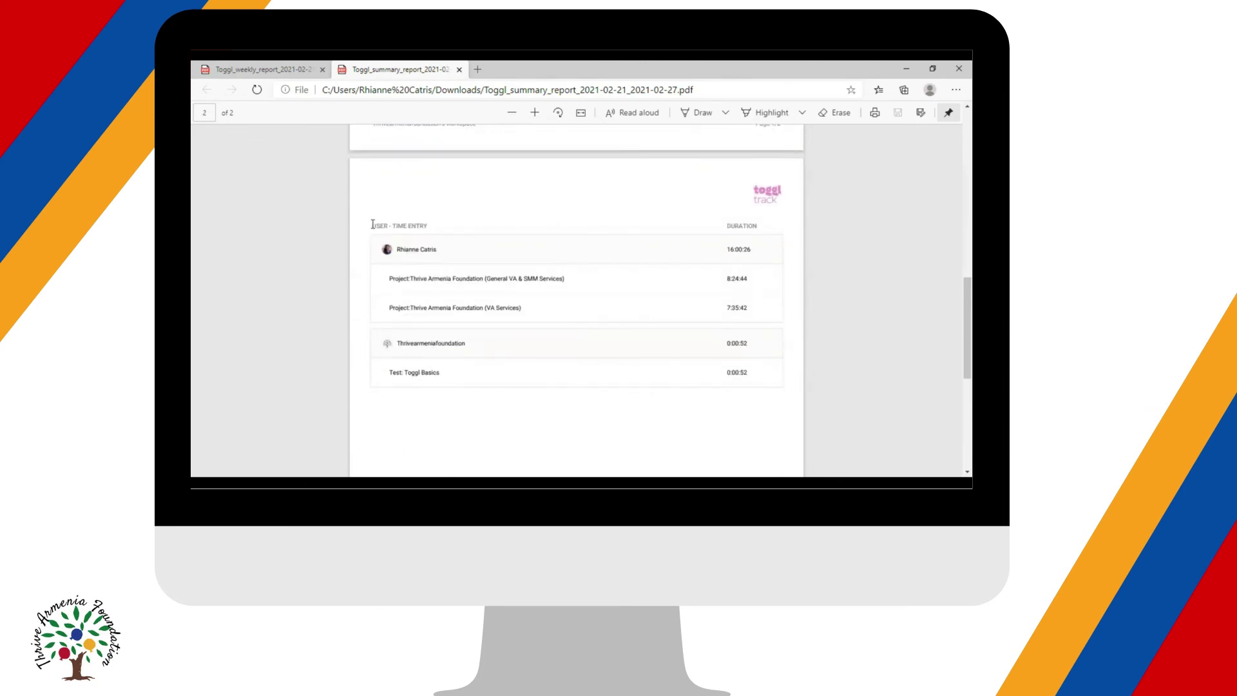
Step: Highlight the USER - TIME ENTRY heading and its rows on page 2
left_click_drag(374, 224, 453, 251)
left_click(383, 283)
left_click_drag(535, 311, 401, 308)
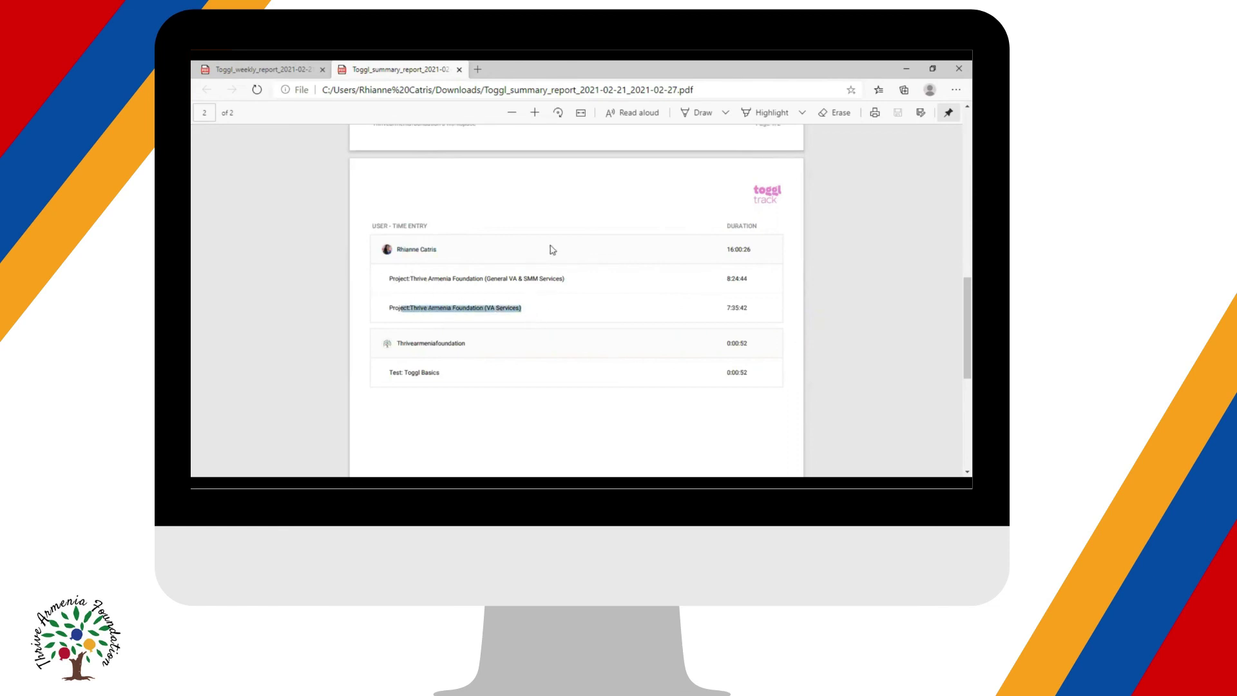
scroll(564, 265, "up", 1)
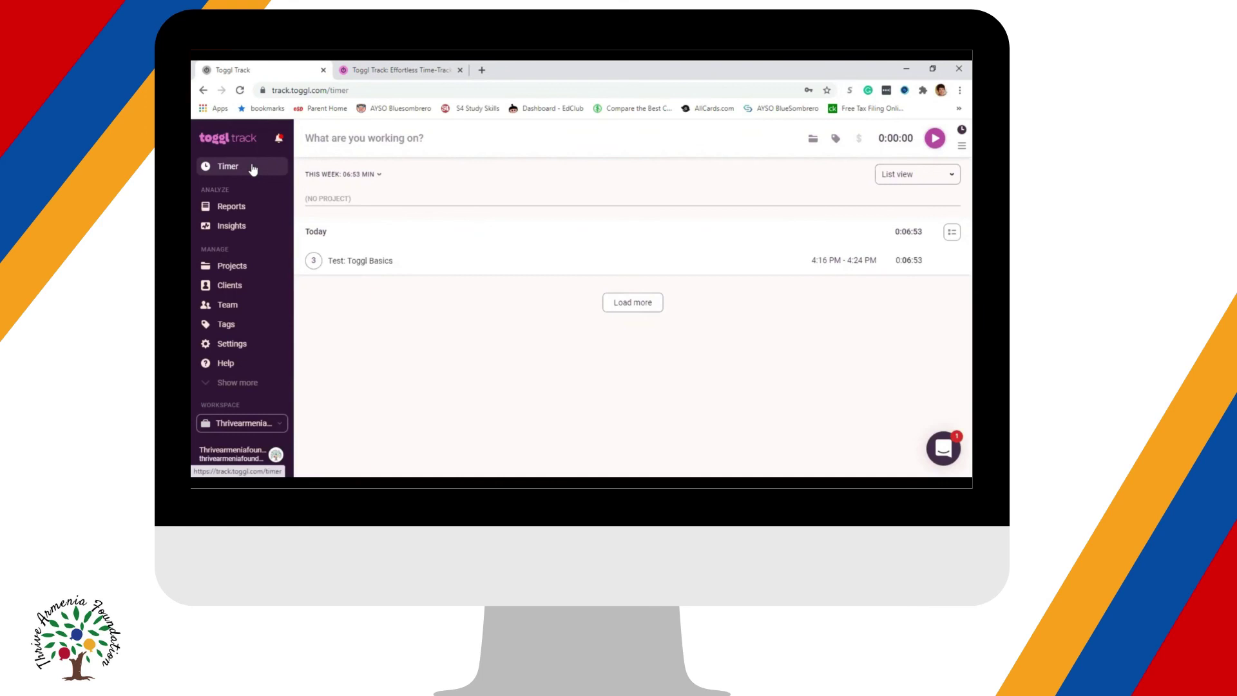
Step: Revisit the Summary report and today's timer list, then switch to the Toggl Track website tab
left_click(232, 208)
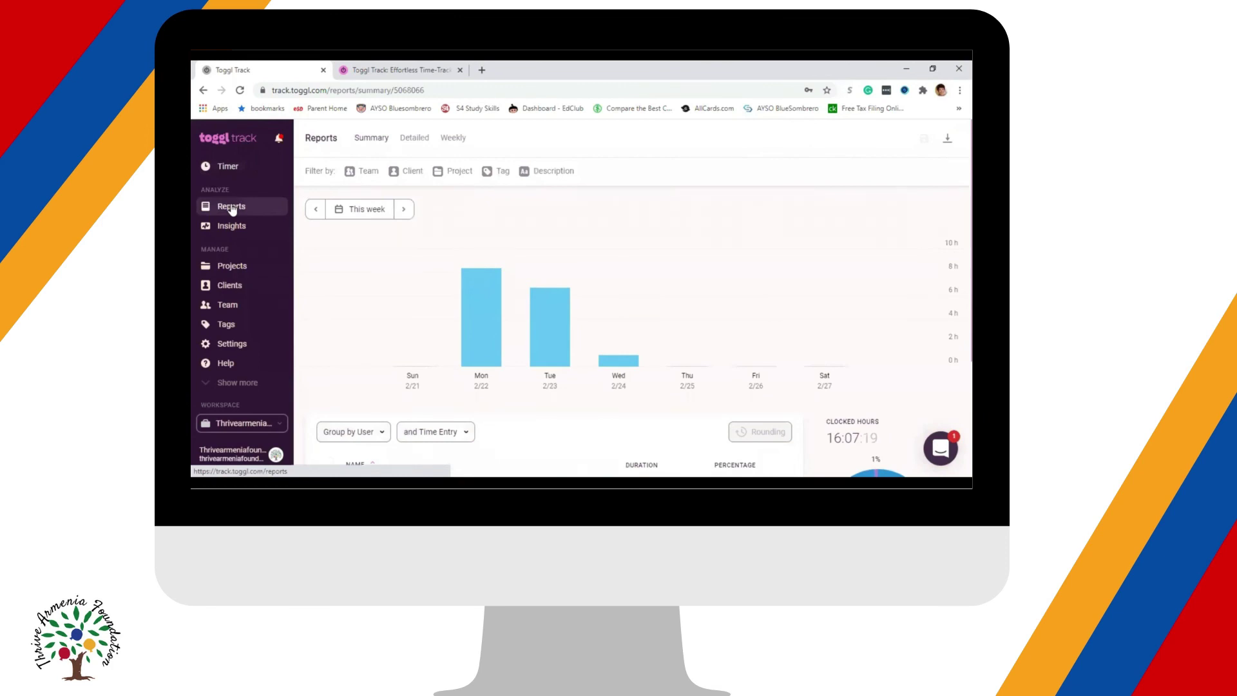
left_click(234, 167)
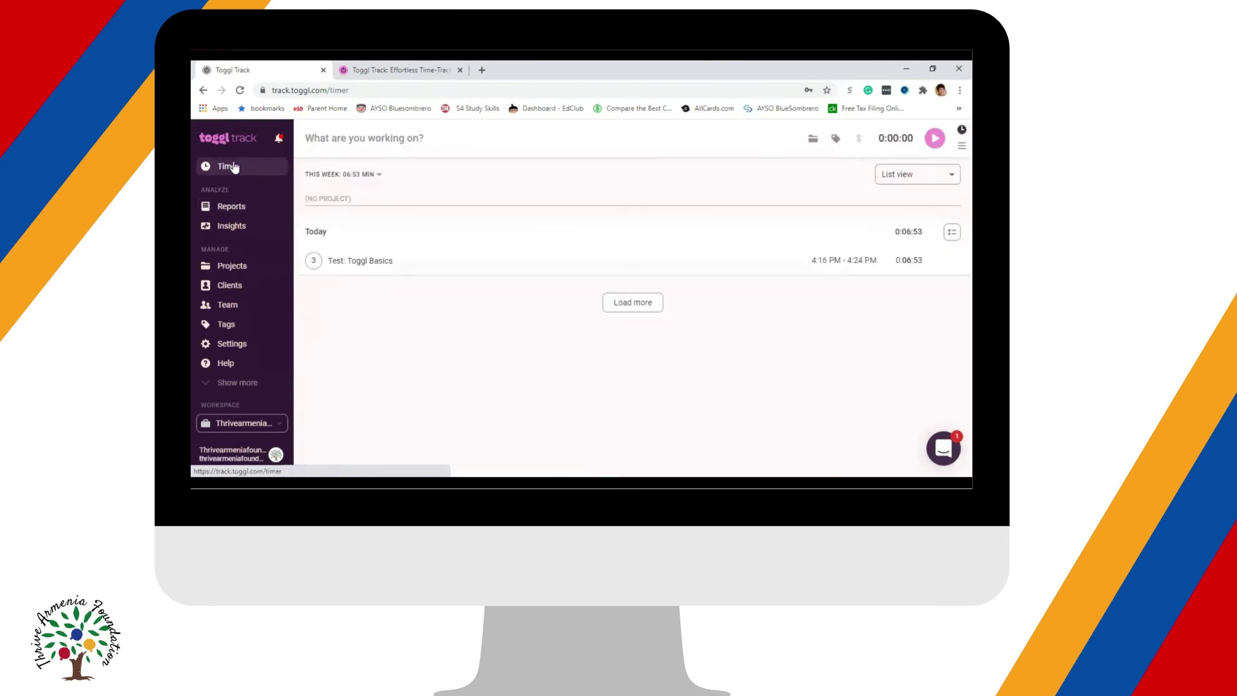
key("ctrl+Tab")
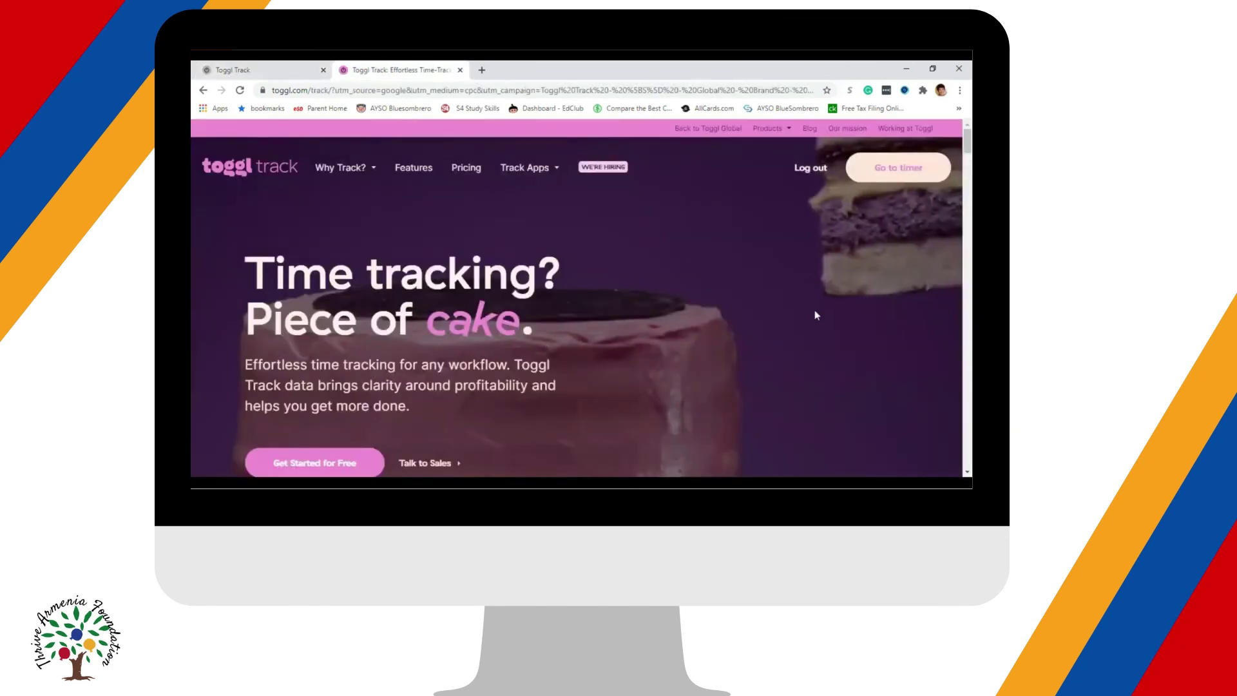